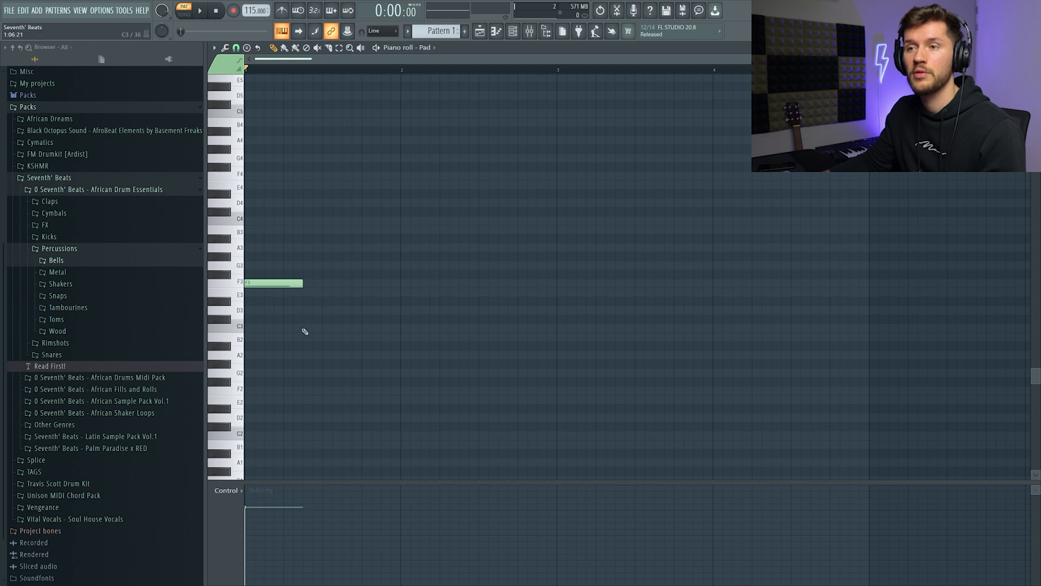
- Add bass notes C#3, D#3 and A#2 after the opening F3 to fill the first two bars of the Pad pattern
key(space)
click(404, 301)
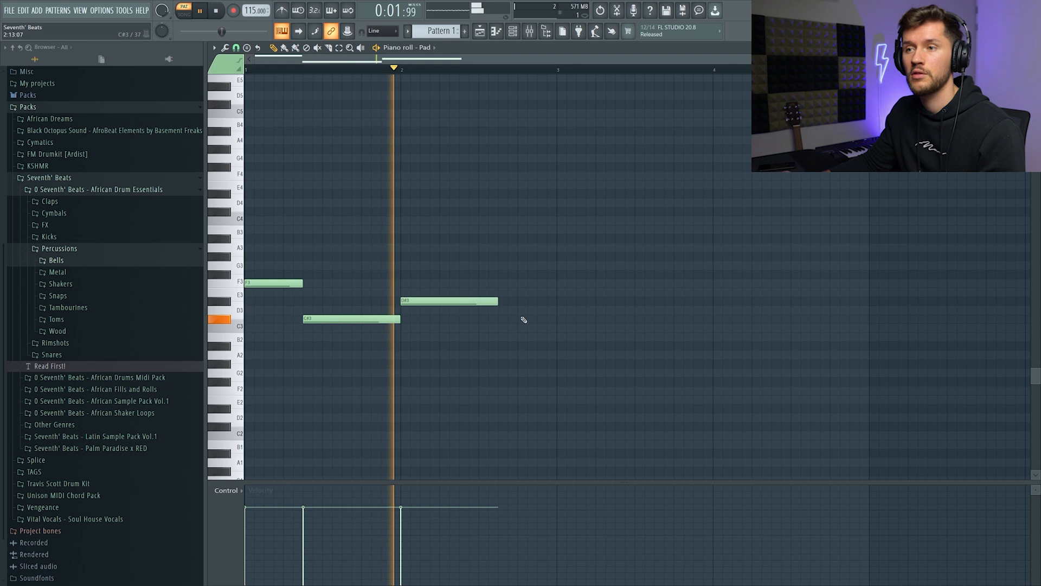
drag(494, 302, 468, 303)
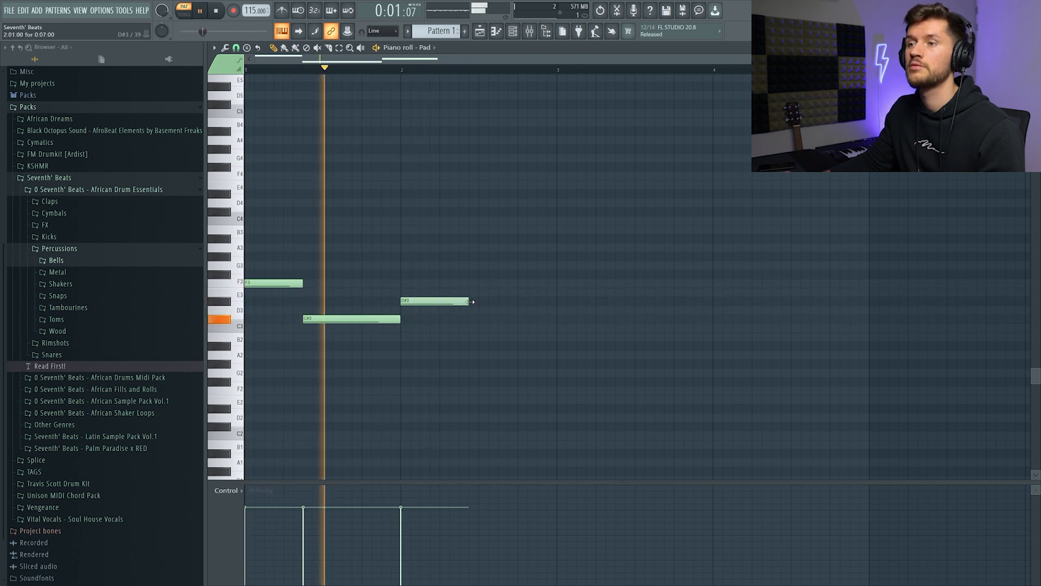
click(472, 347)
drag(538, 347, 557, 347)
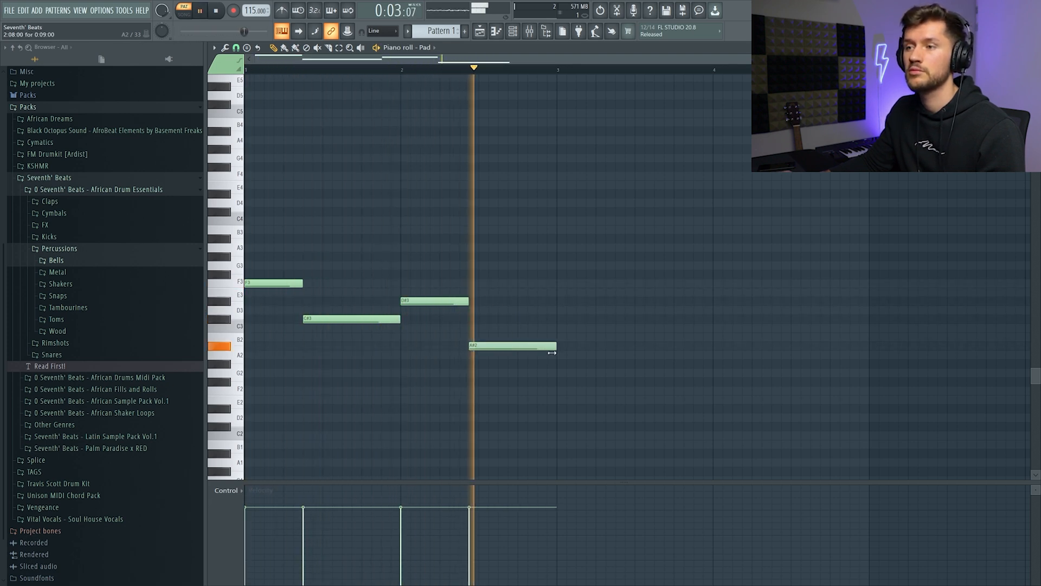
key(space)
key(space)
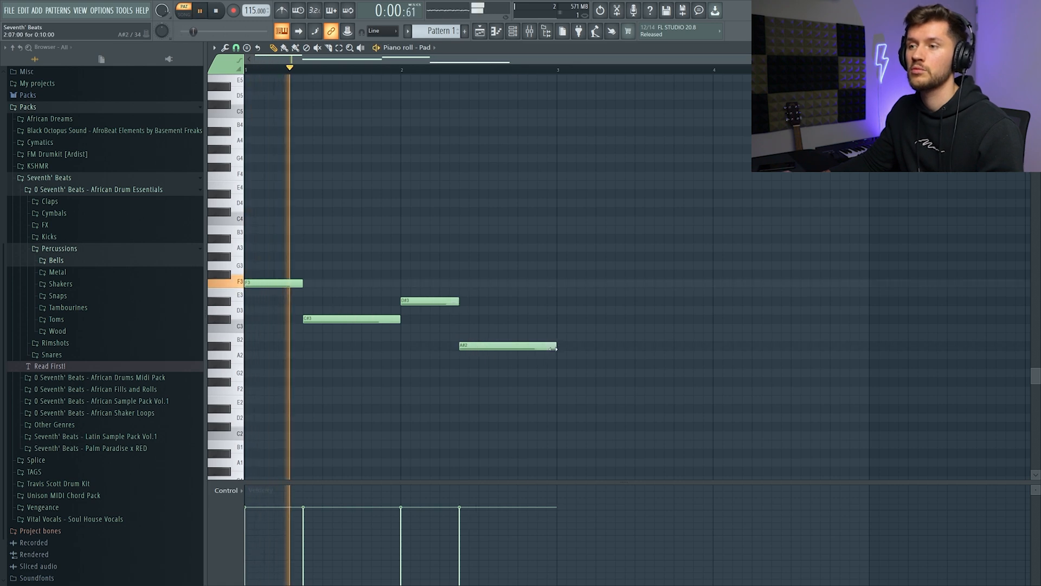
- Duplicate the two-bar bass line into bars 3 and 4
key(ctrl+a)
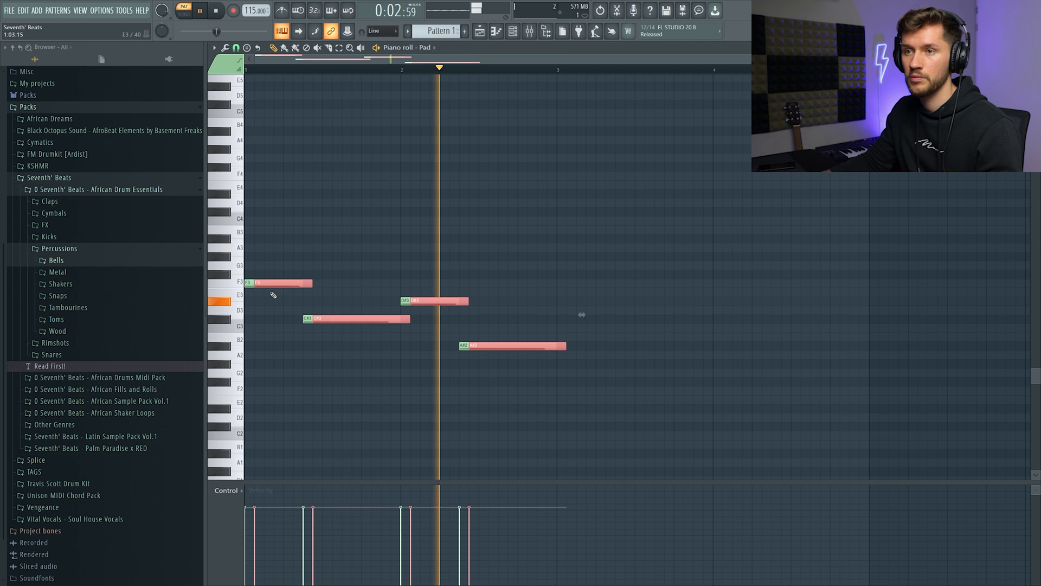
key(ctrl+b)
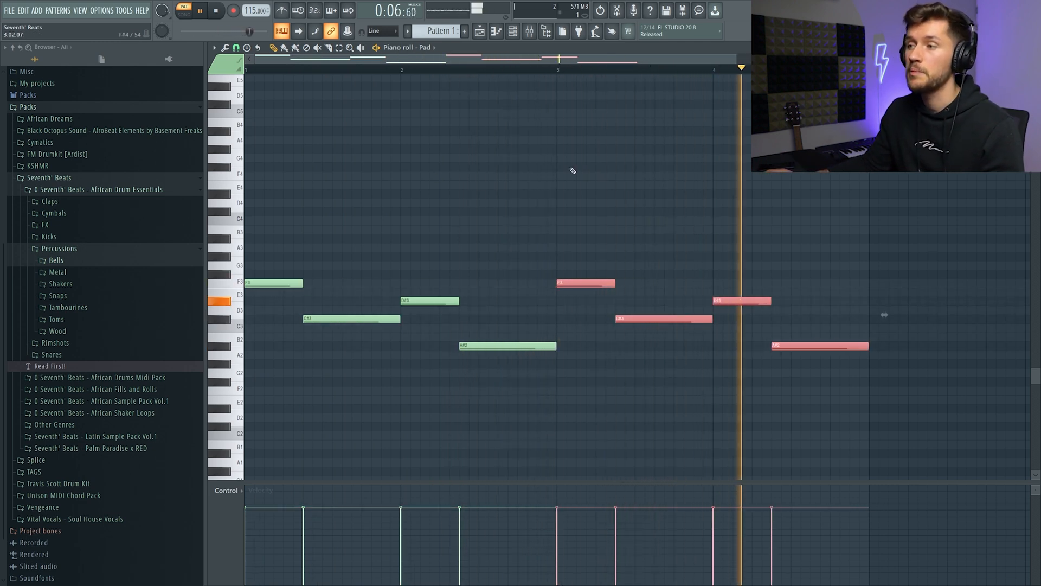
key(space)
- Copy the whole bass line and place the copy higher so that its first note sits on C5
key(ctrl+a)
key(ctrl+c)
key(ctrl+v)
drag(268, 282, 193, 111)
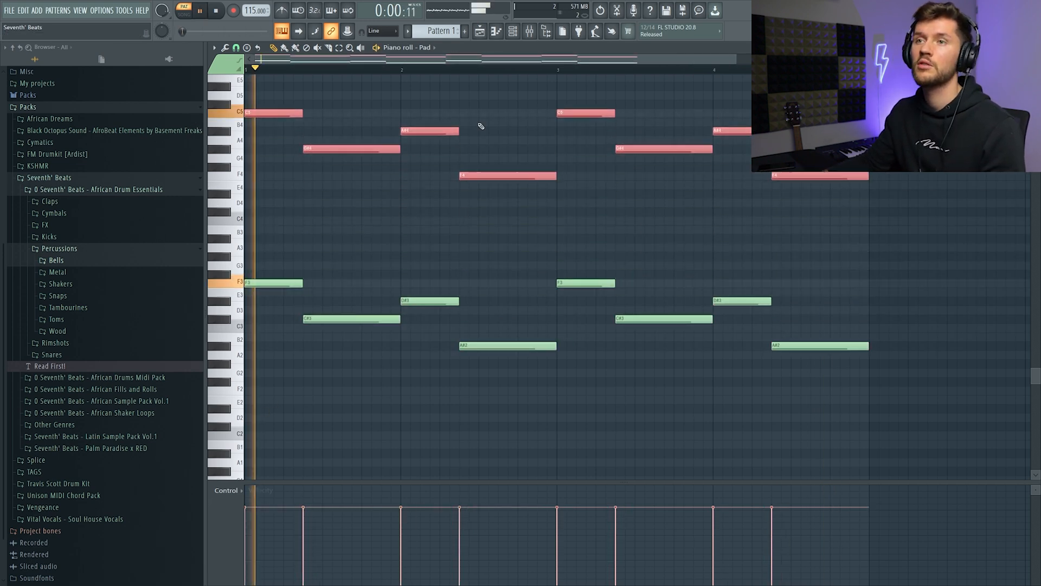
click(602, 202)
right_click(604, 203)
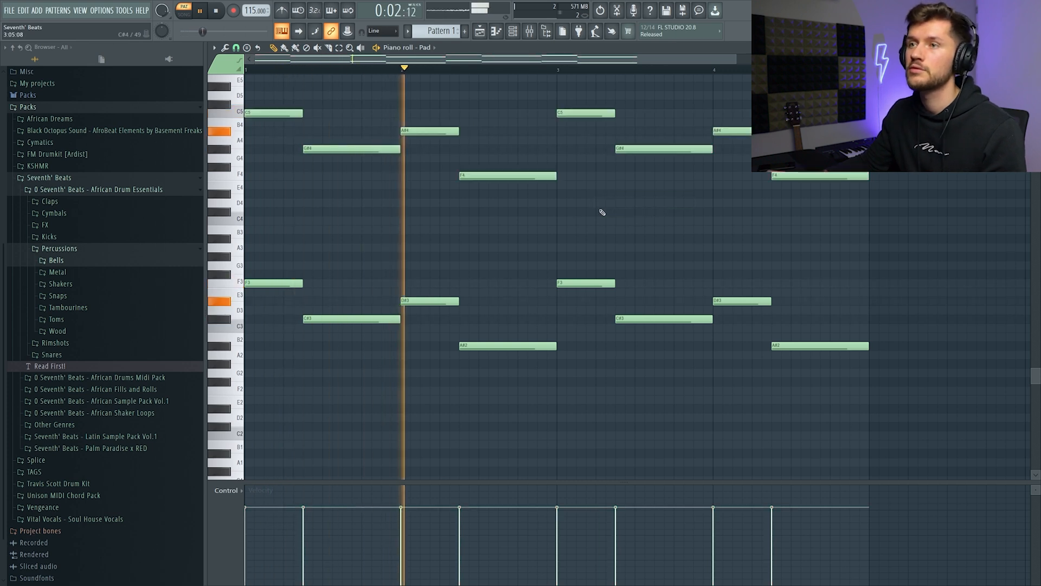
- Build four chords in bars 1 and 2 by adding G#4, then F4 and D#4, then G4 and F4, then D#4 and C4
scroll(602, 212, up, 2)
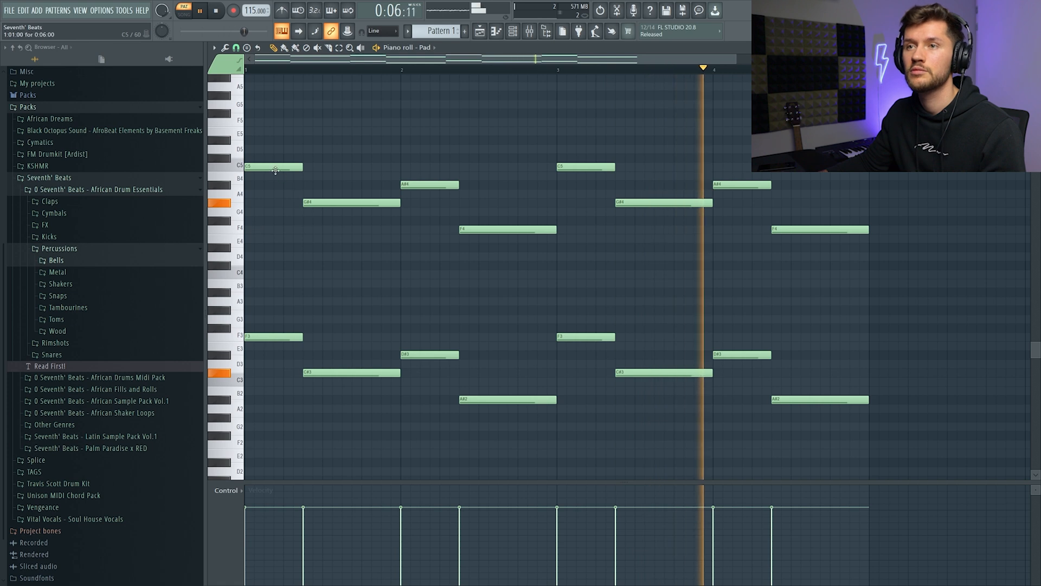
key(space)
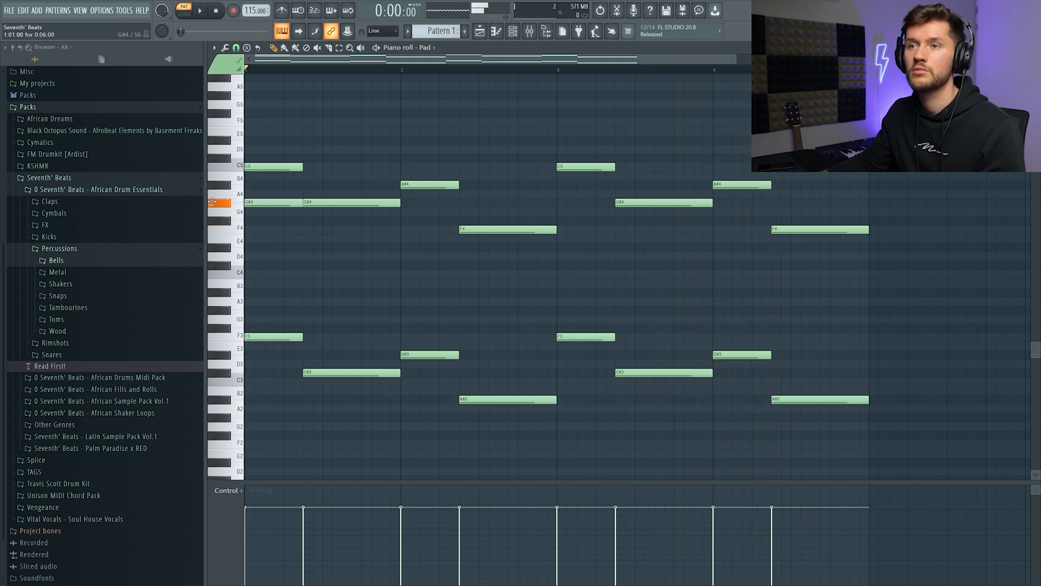
key(space)
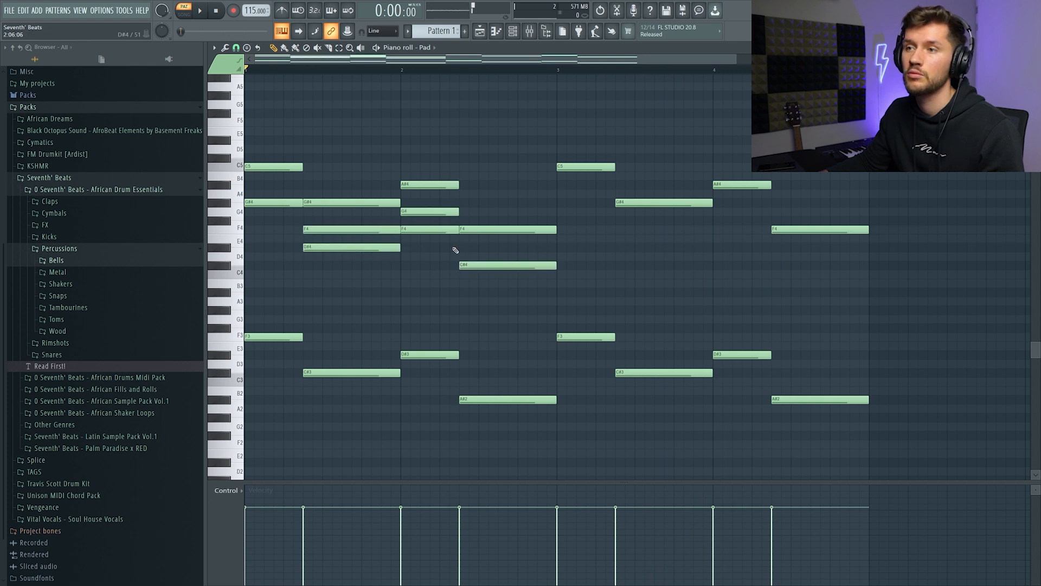
key(space)
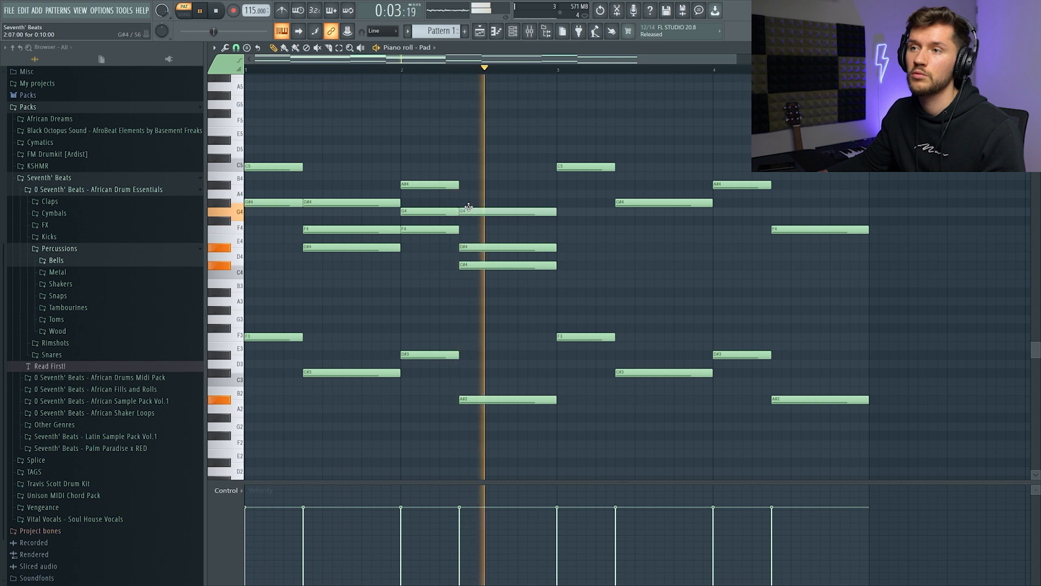
key(space)
key(space)
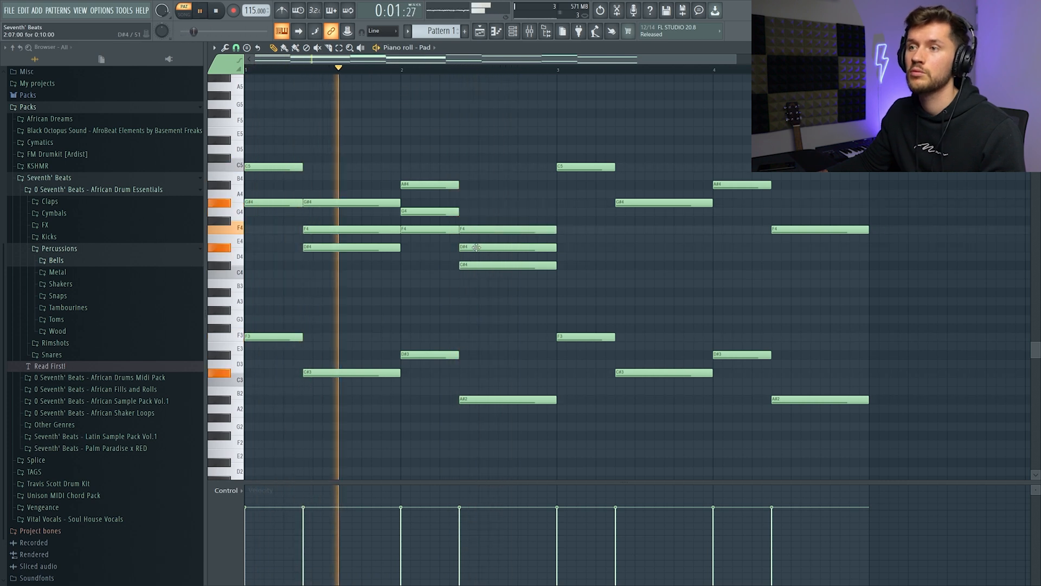
key(space)
- Replace the upper notes in bars 3 and 4 with a copy of the chord notes from bars 1 and 2
drag(579, 149, 856, 244)
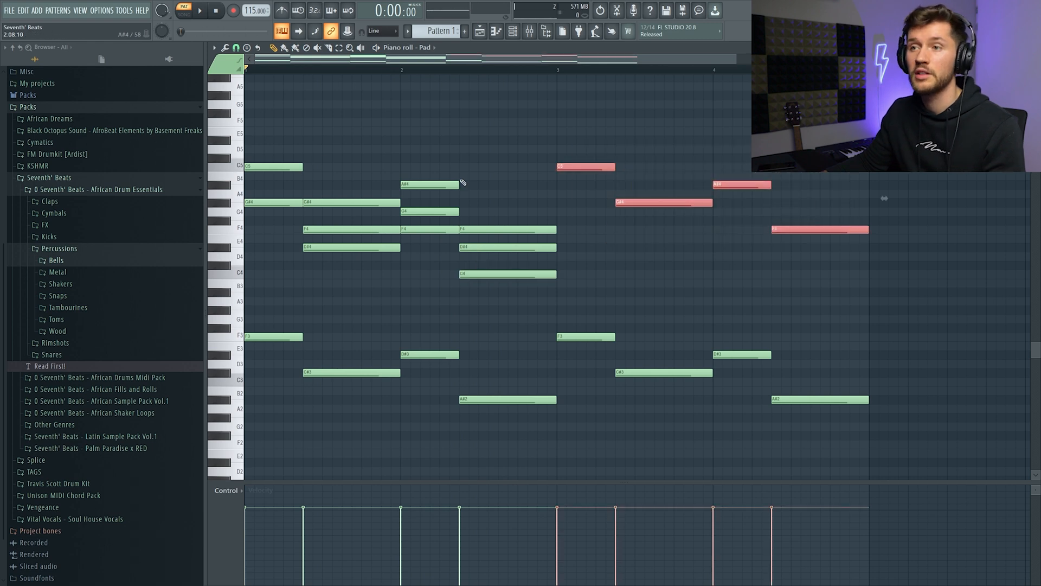
key(Delete)
drag(242, 113, 243, 274)
drag(294, 168, 609, 178)
- Transpose all the Pad notes up one octave and play the progression back
key(ctrl+a)
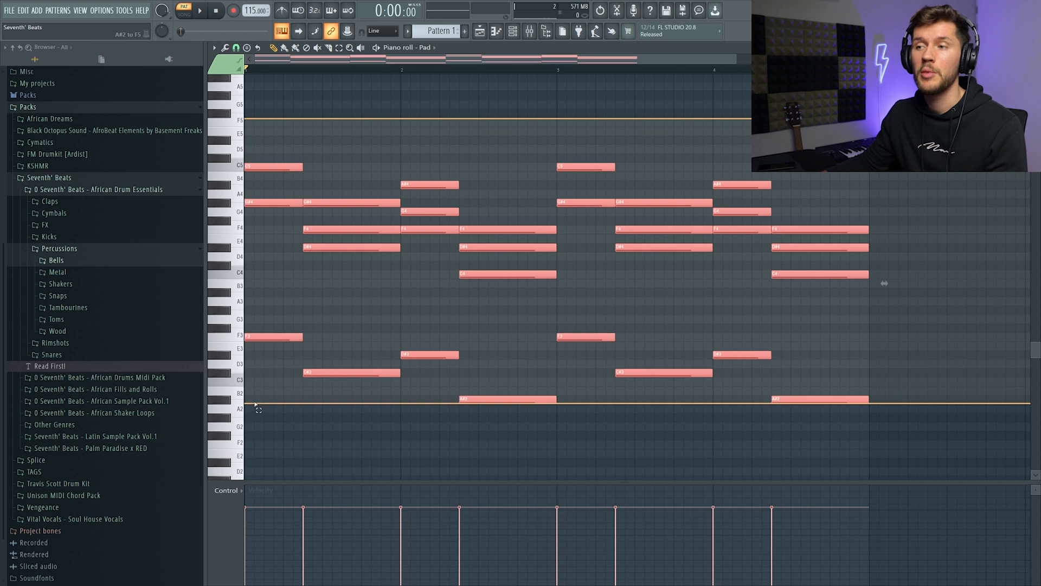
scroll(264, 289, up, 4)
key(Up)
key(Up)
key(Up)
key(Up)
key(Up)
key(Up)
key(Up)
key(Up)
key(Up)
key(Up)
key(Up)
key(Up)
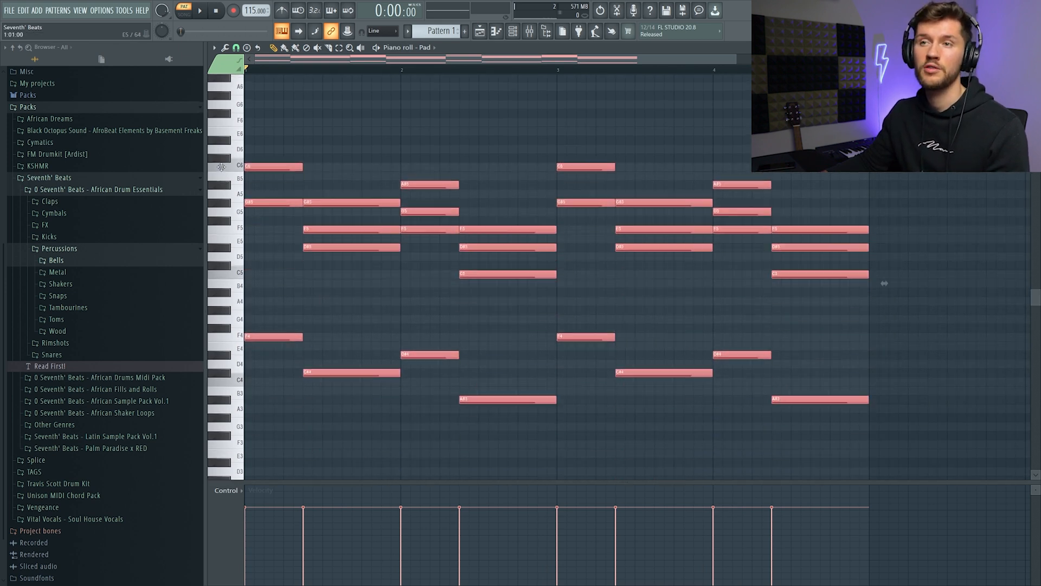
click(658, 123)
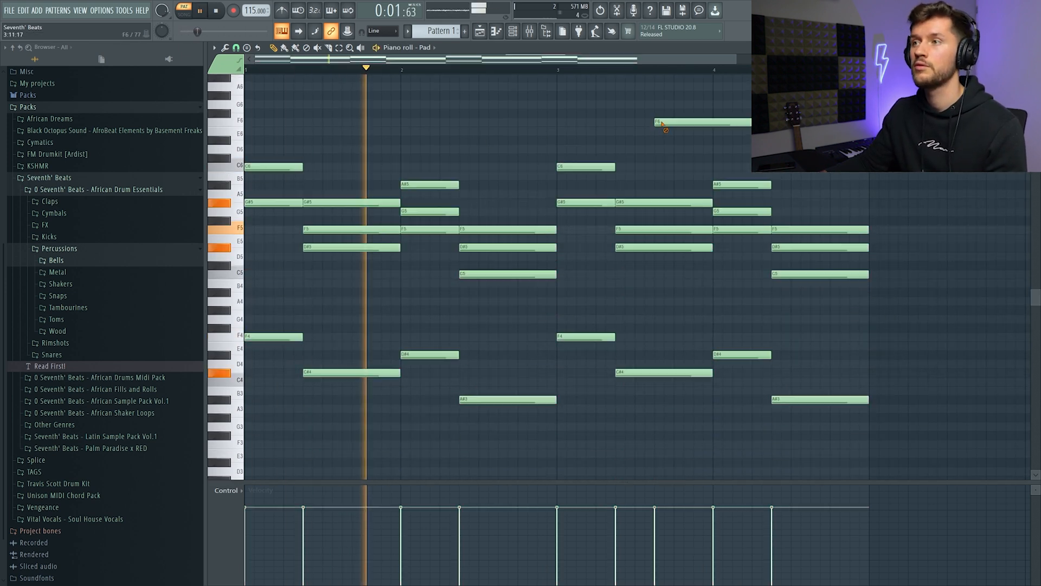
right_click(657, 124)
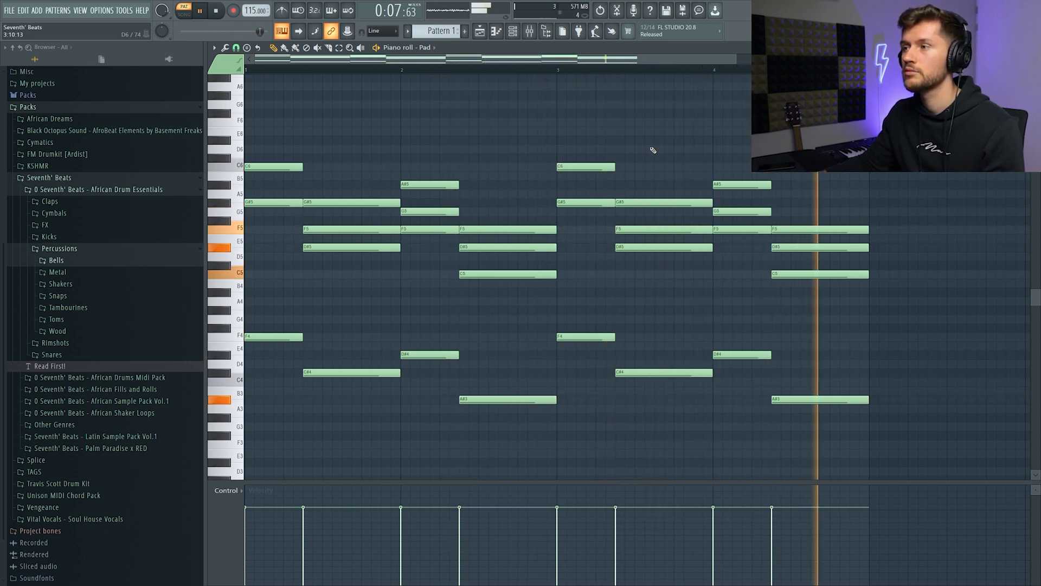
key(space)
- Lengthen the first and third Pad chords to seven steps, start the chords after them one step later, and repeat this timing in bars 3 and 4
key(F6)
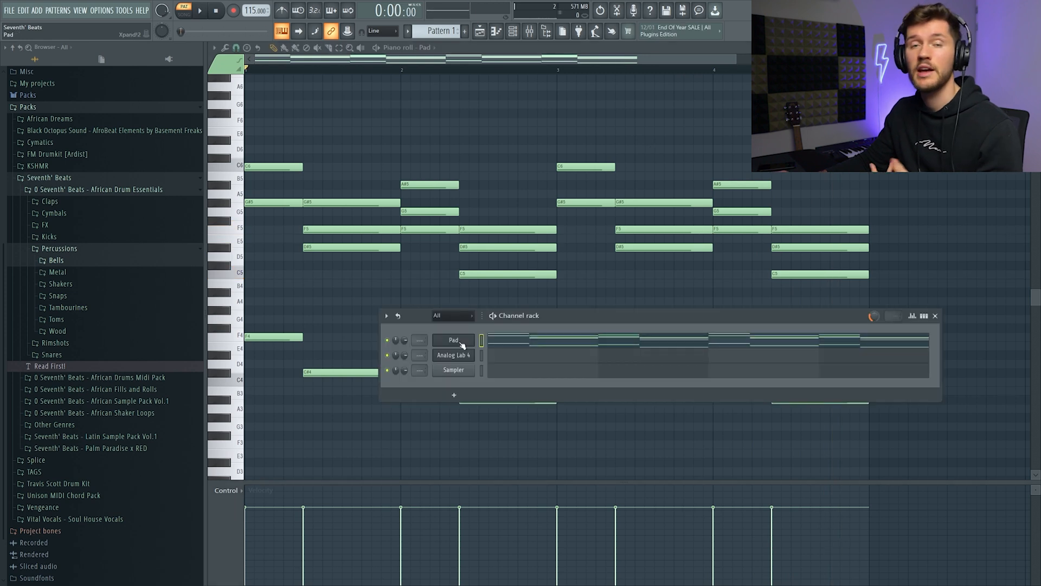
click(461, 344)
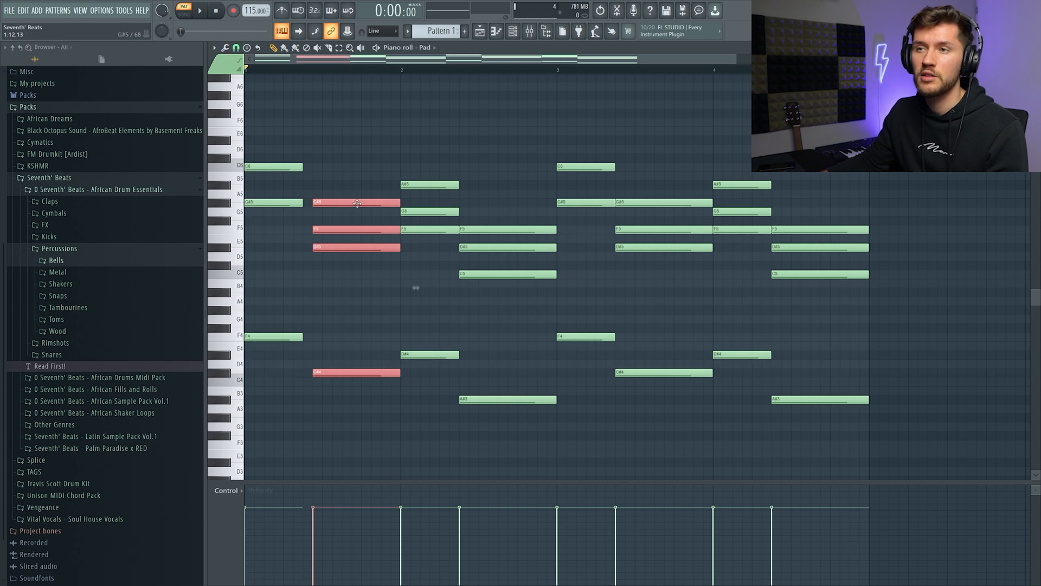
drag(277, 137, 283, 323)
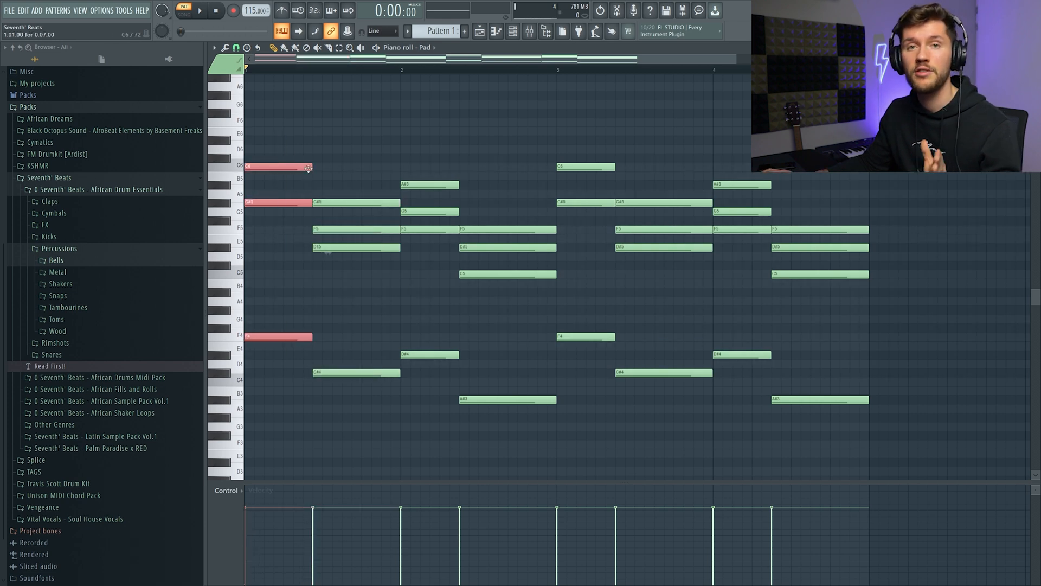
drag(502, 197, 497, 408)
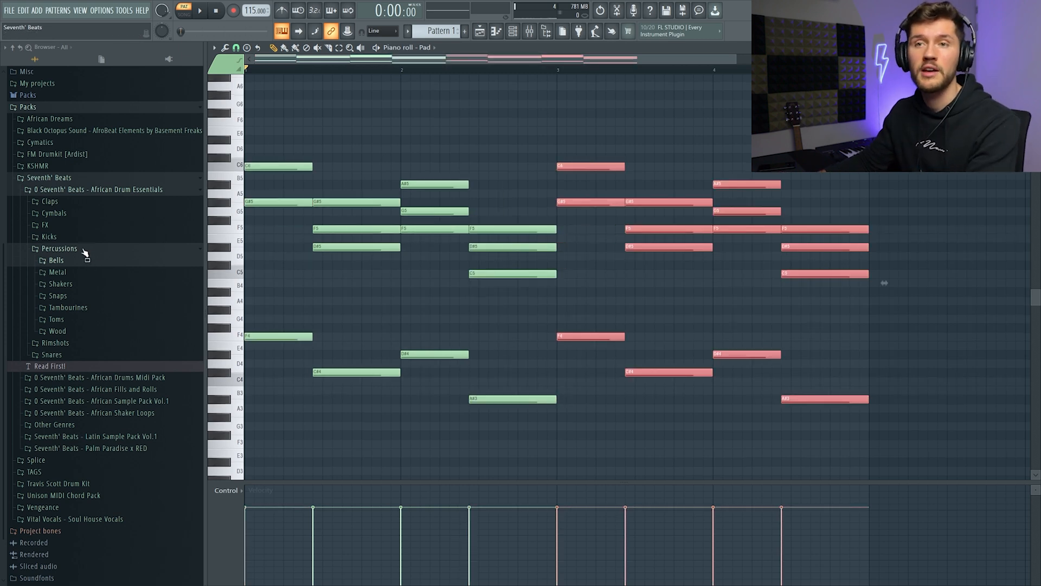
- Load SB - SNARE (2) from the Overused snares folder onto the Sampler channel
click(84, 251)
click(77, 321)
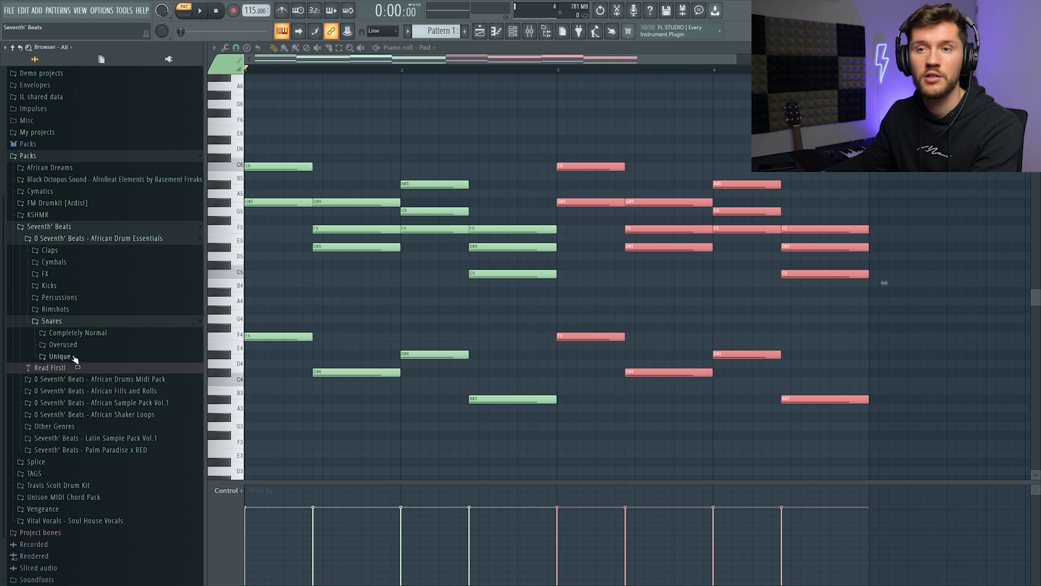
click(65, 345)
scroll(81, 303, down, 3)
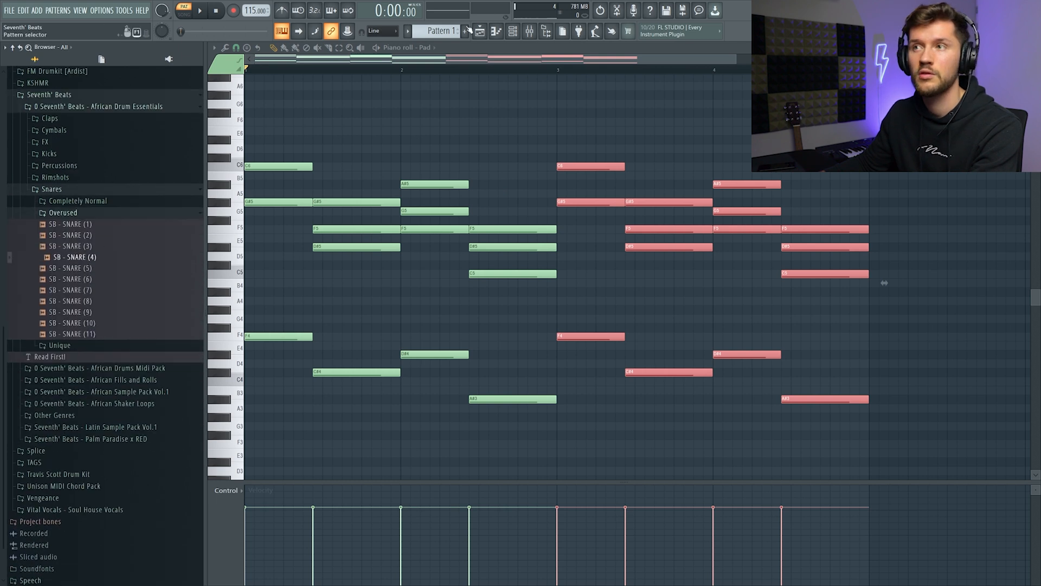
click(514, 32)
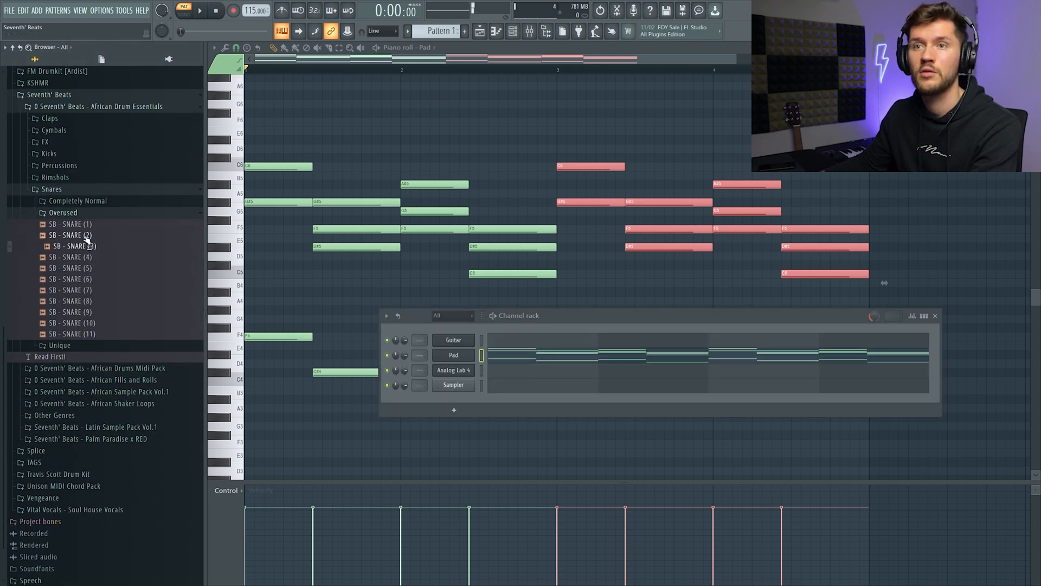
drag(468, 395, 467, 389)
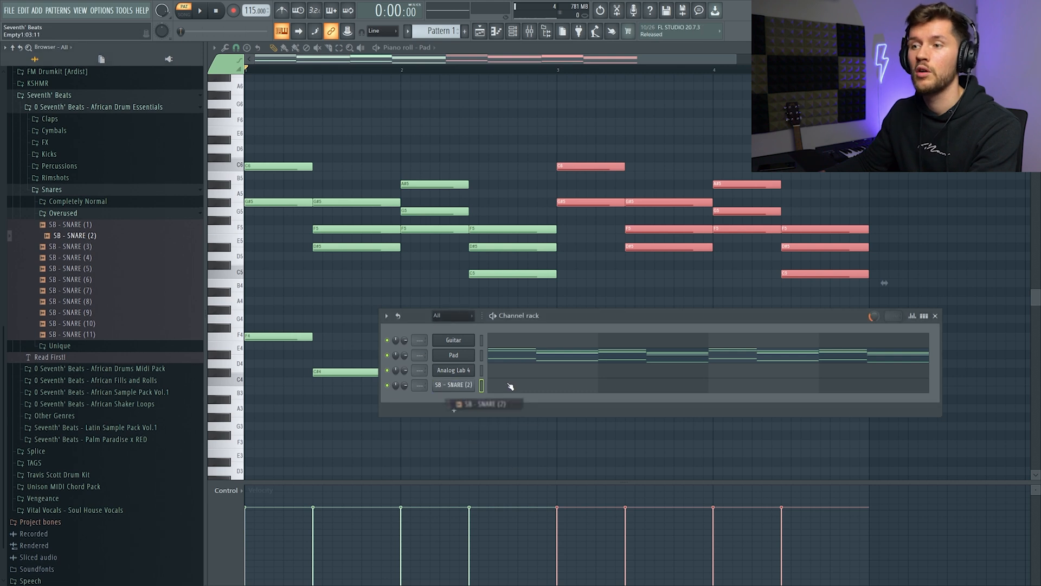
- Program C5 snare hits on steps 1, 4, 7, 9, 12 and 15 of all four bars and play the pattern
click(505, 386)
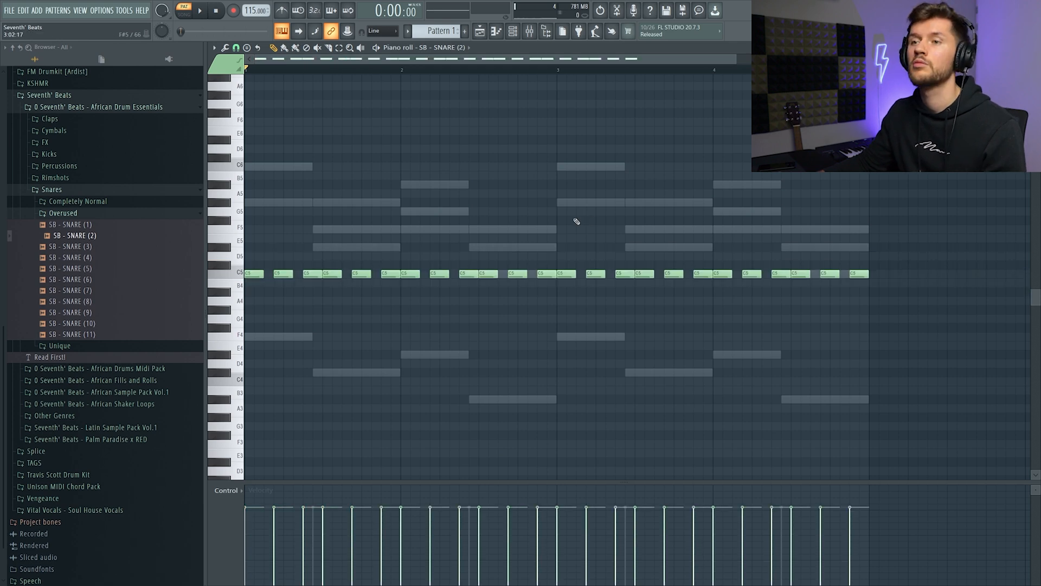
key(space)
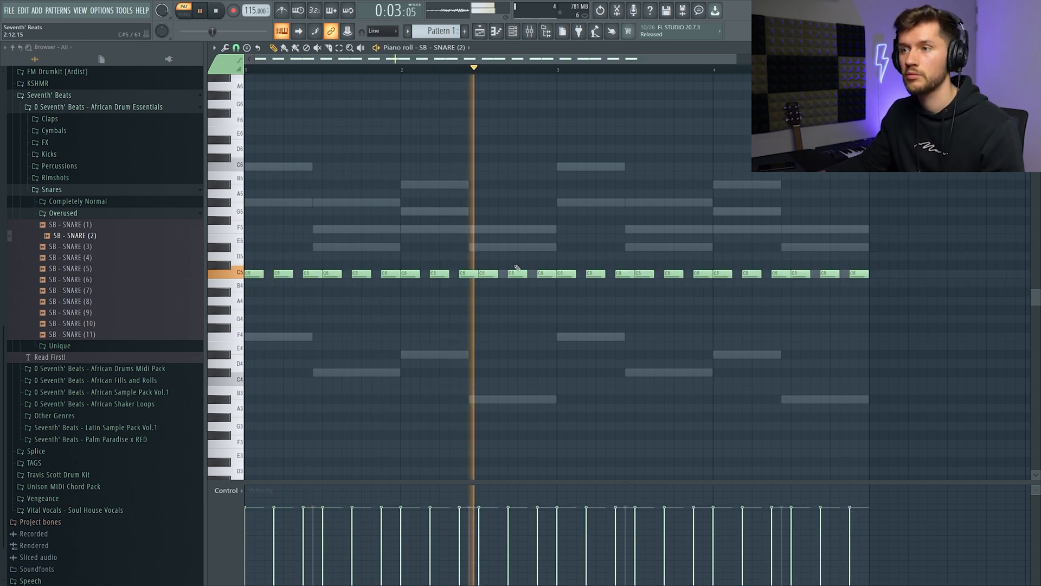
- Copy the Pad chords and bass notes of bars 1 and 2 into the Guitar channel
key(F6)
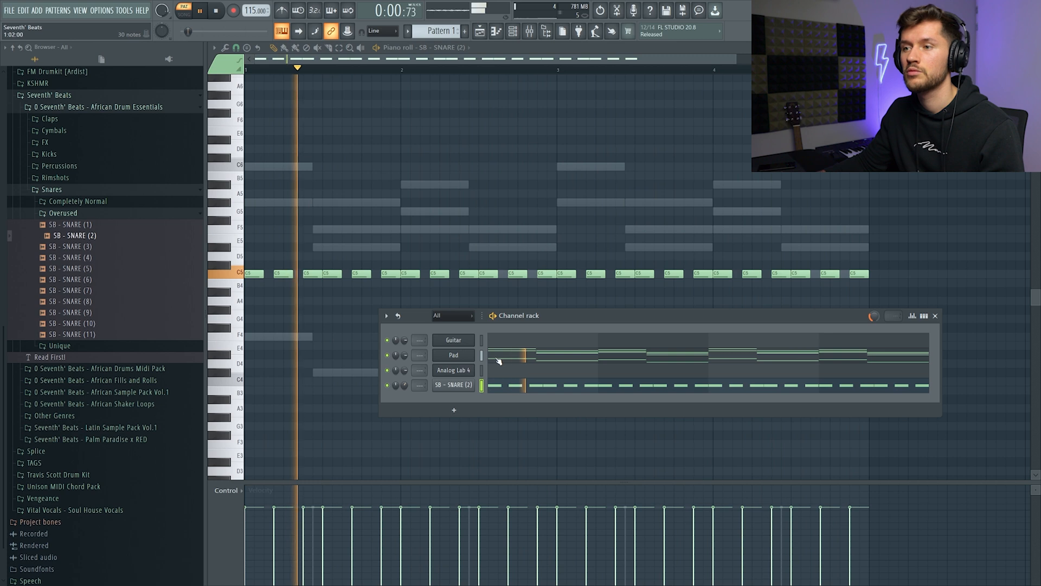
click(549, 356)
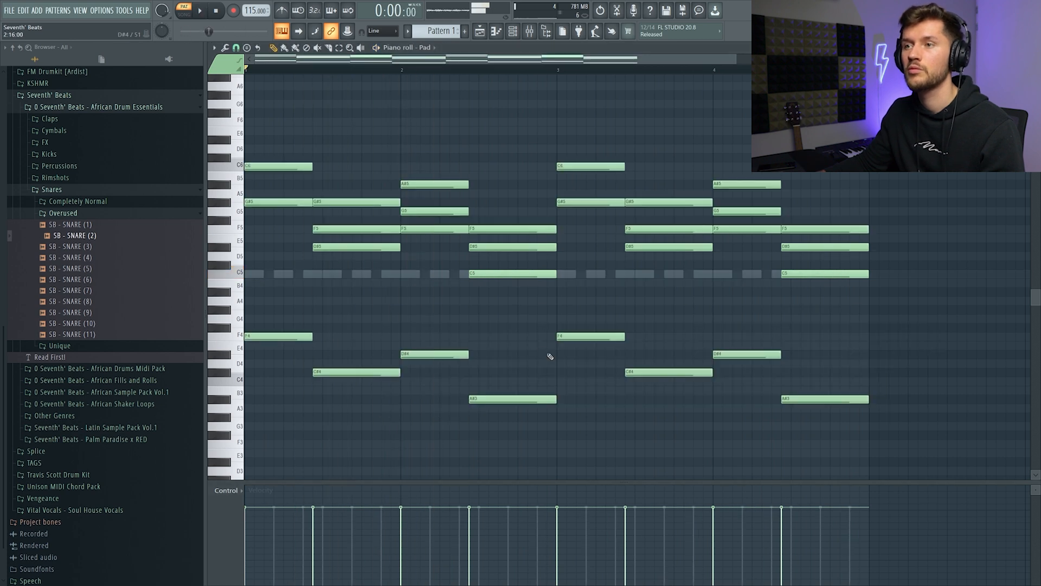
drag(267, 128, 544, 425)
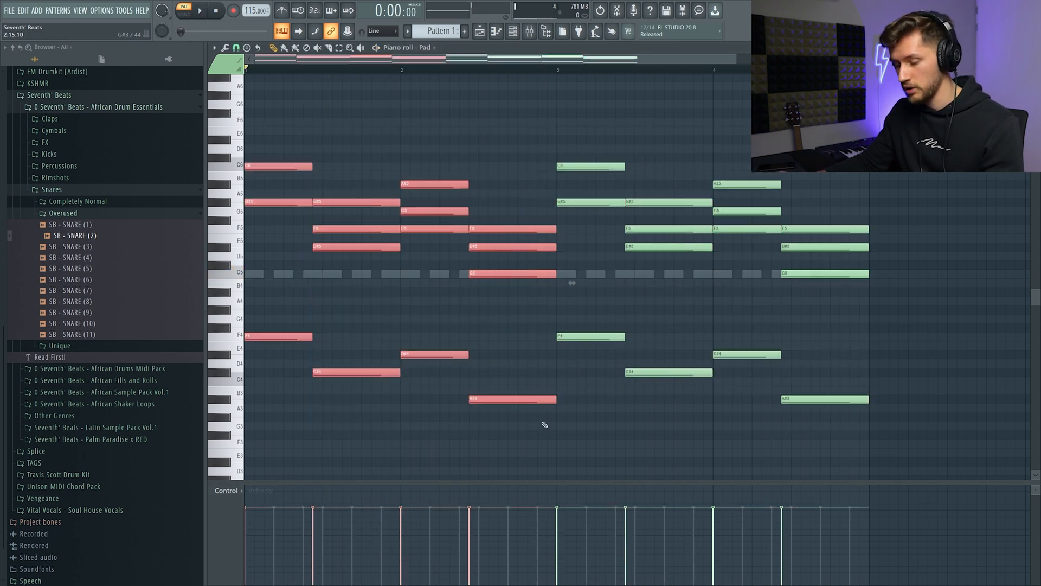
click(516, 36)
click(516, 338)
- Shorten all the Guitar's upper chord notes by two steps, leaving out the bass notes
drag(277, 119, 560, 312)
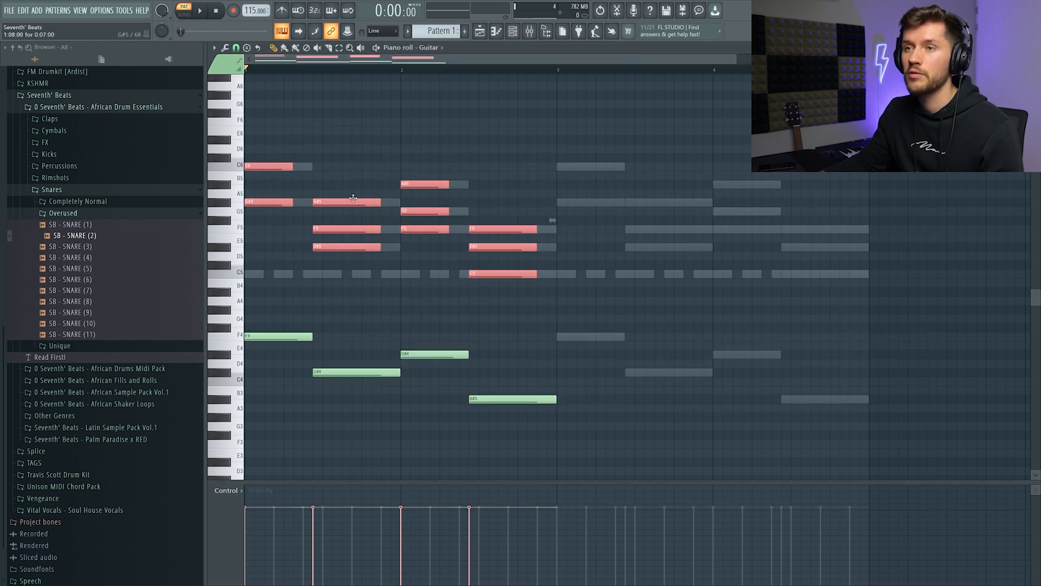
click(282, 183)
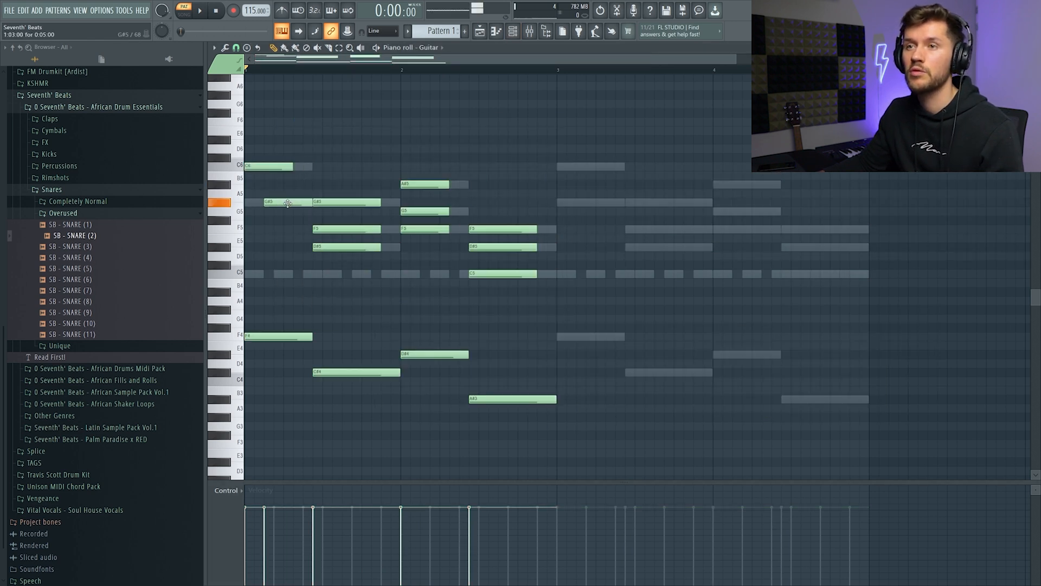
- Stagger the starts of the Guitar's upper chord notes and extend the part with variations across all four bars
drag(301, 167, 292, 168)
drag(337, 233, 356, 204)
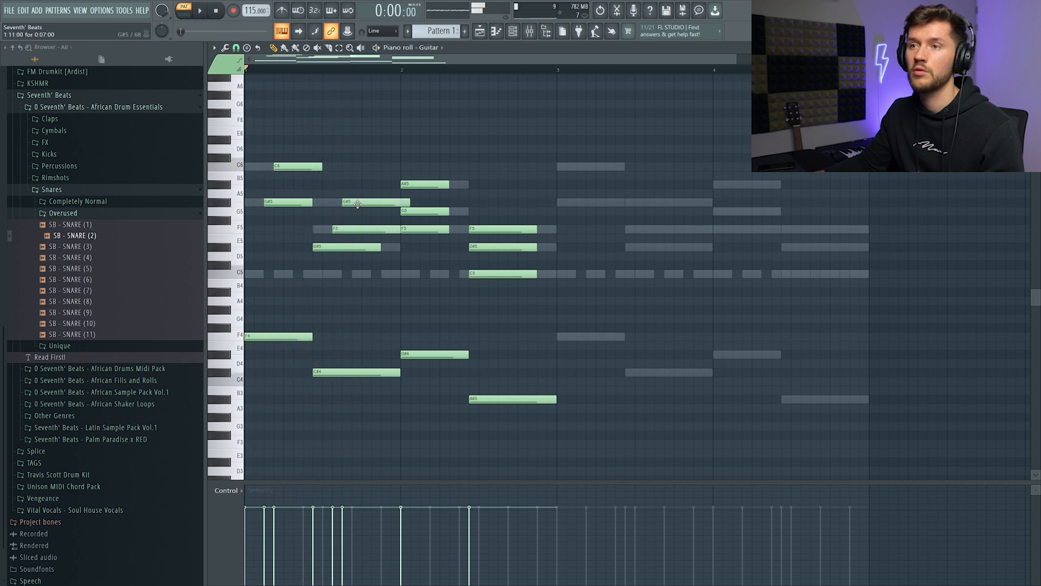
key(space)
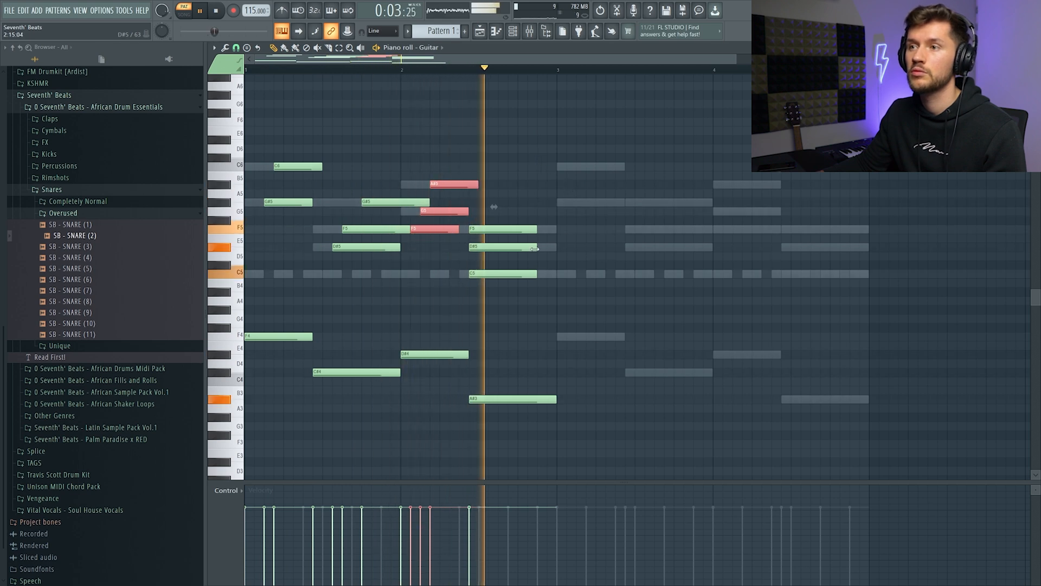
key(space)
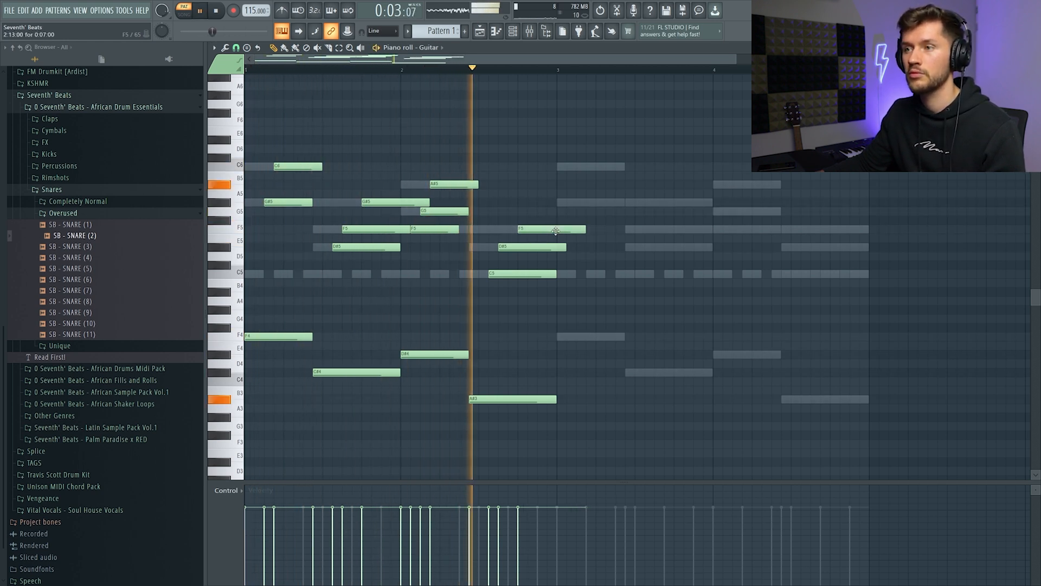
key(space)
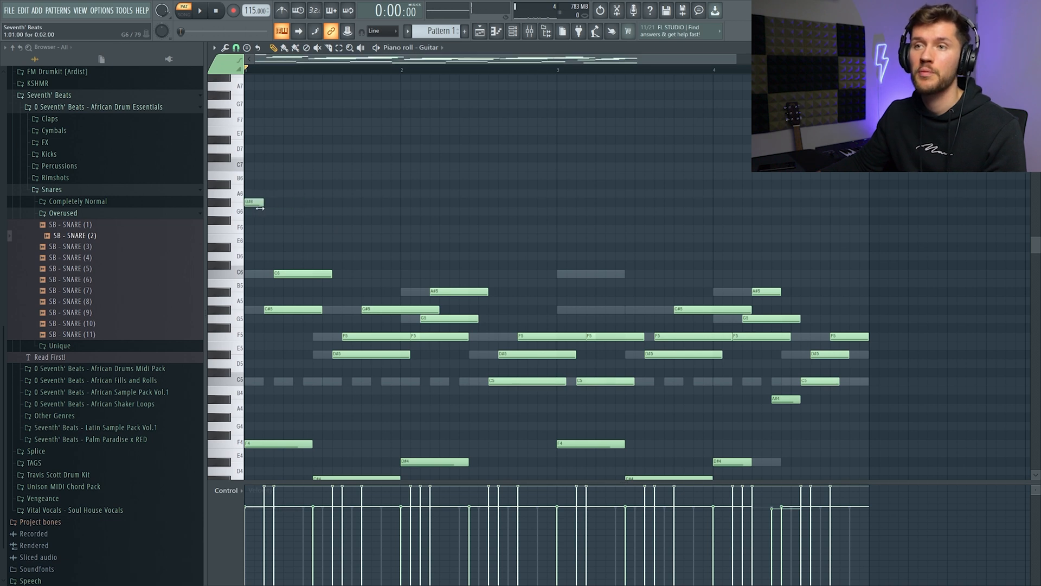
- Add a high Guitar melody in bar 1 with G#6 on steps 1 and 4 and G6 on steps 7 and 10
key(space)
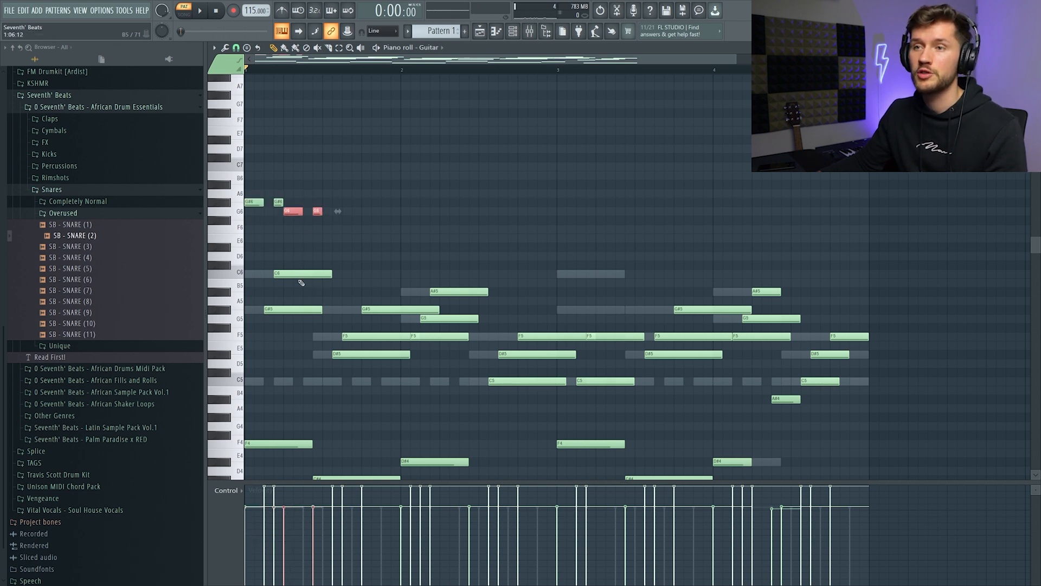
key(space)
key(space)
drag(287, 211, 326, 211)
key(space)
key(space)
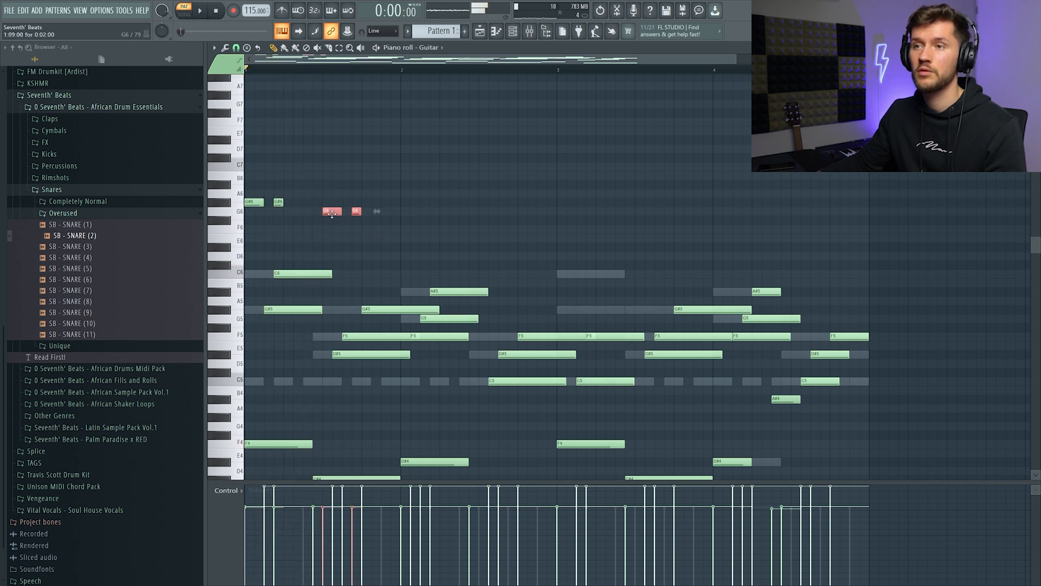
key(space)
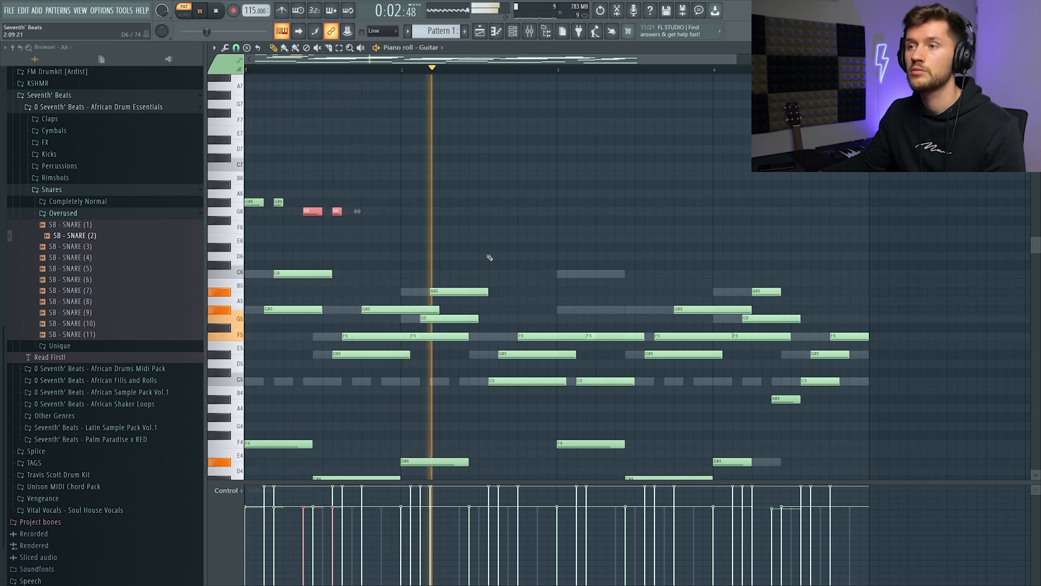
- Add a descending C#6, C6, A#5 ending on steps 9, 13 and 15 of bar 2, with the C#6 four steps long
key(space)
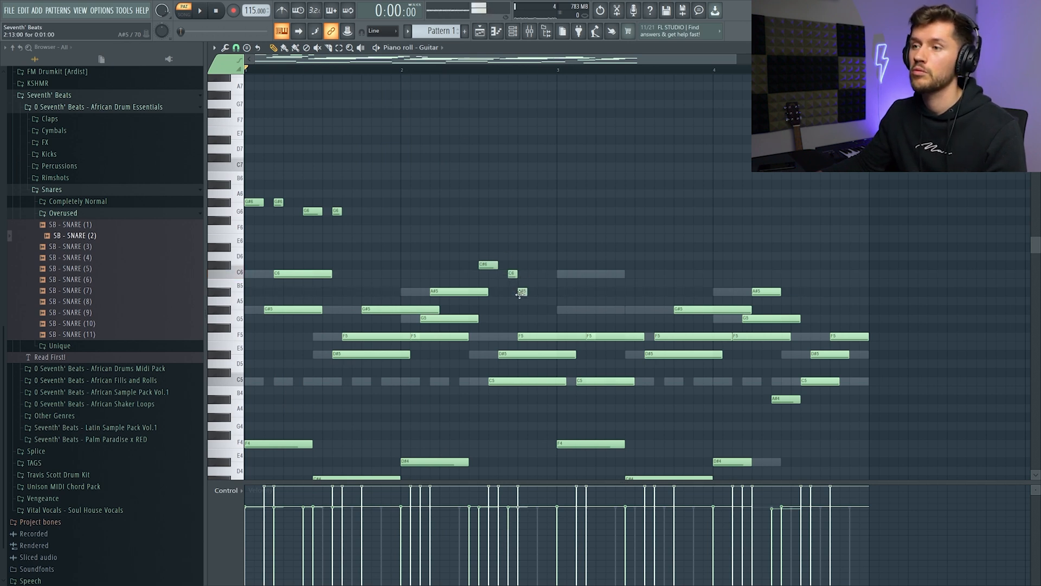
key(space)
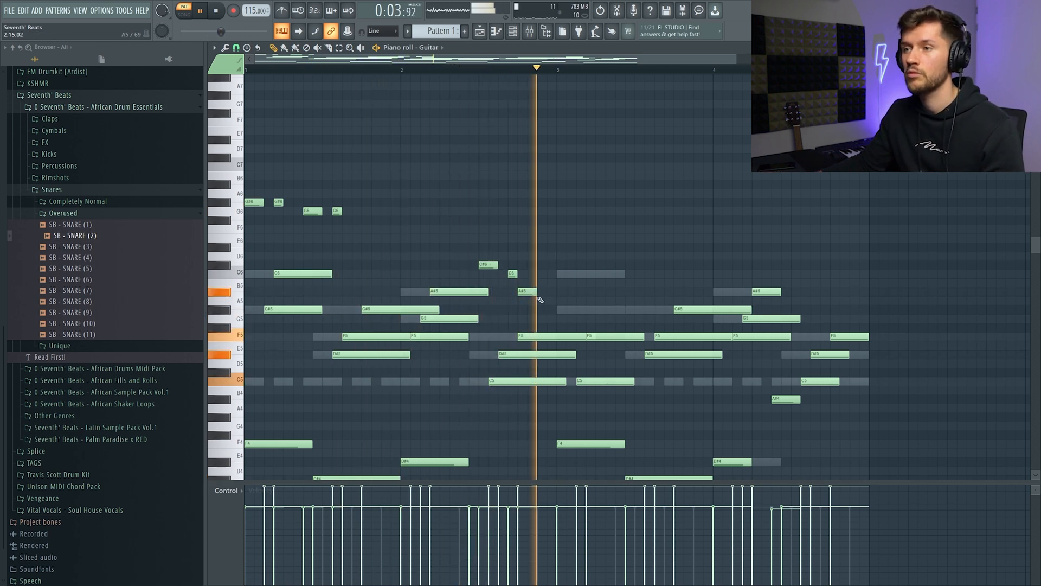
key(space)
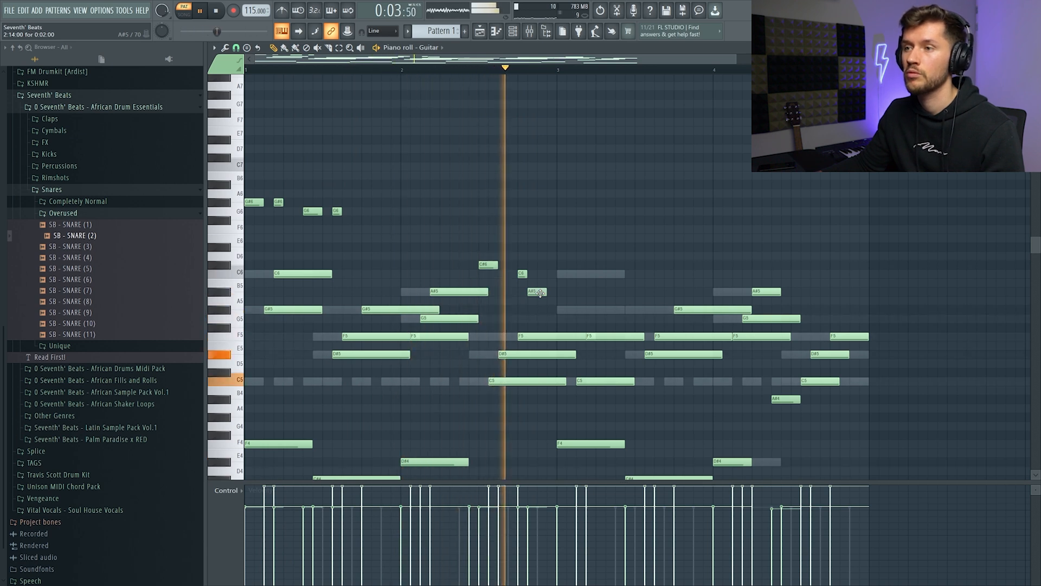
mouse_move(540, 293)
mouse_down()
mouse_move(550, 293)
mouse_move(532, 278)
mouse_up()
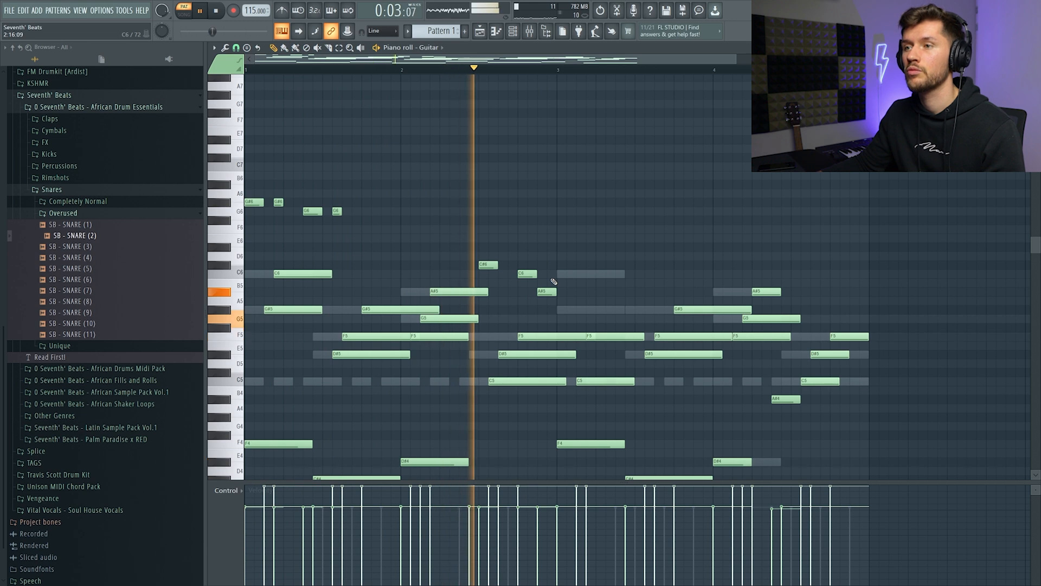
key(space)
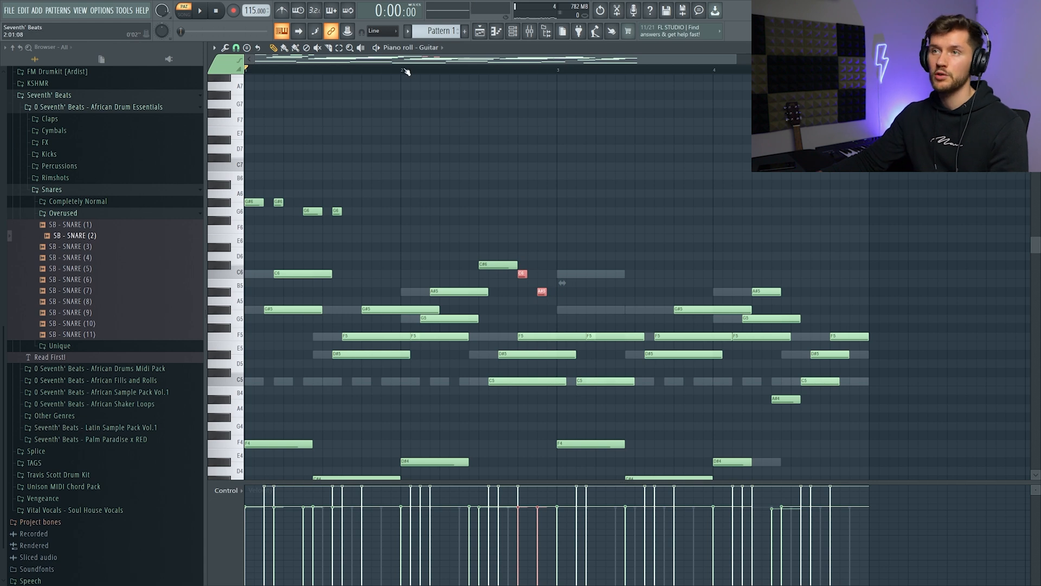
key(space)
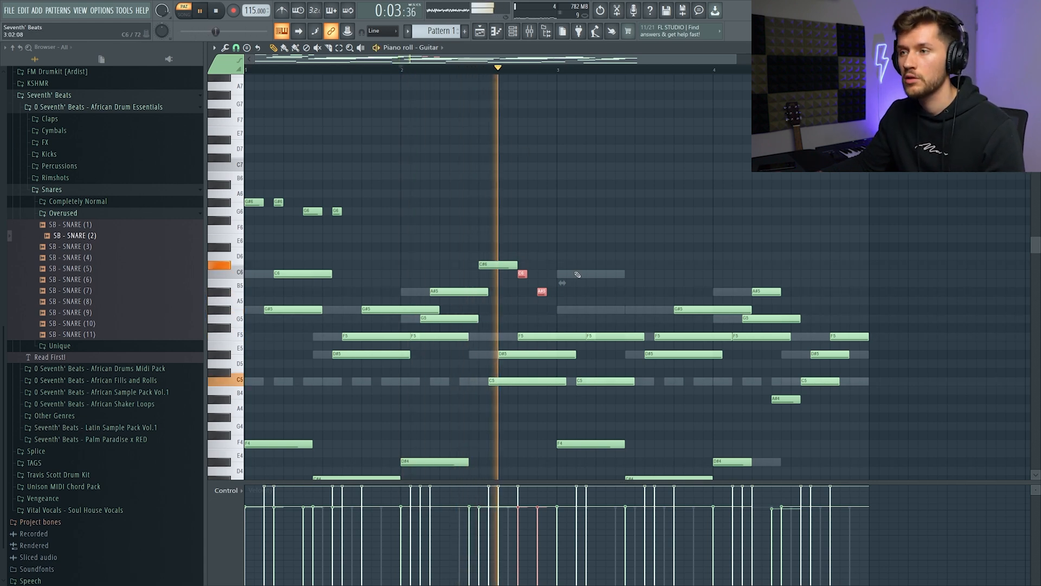
key(space)
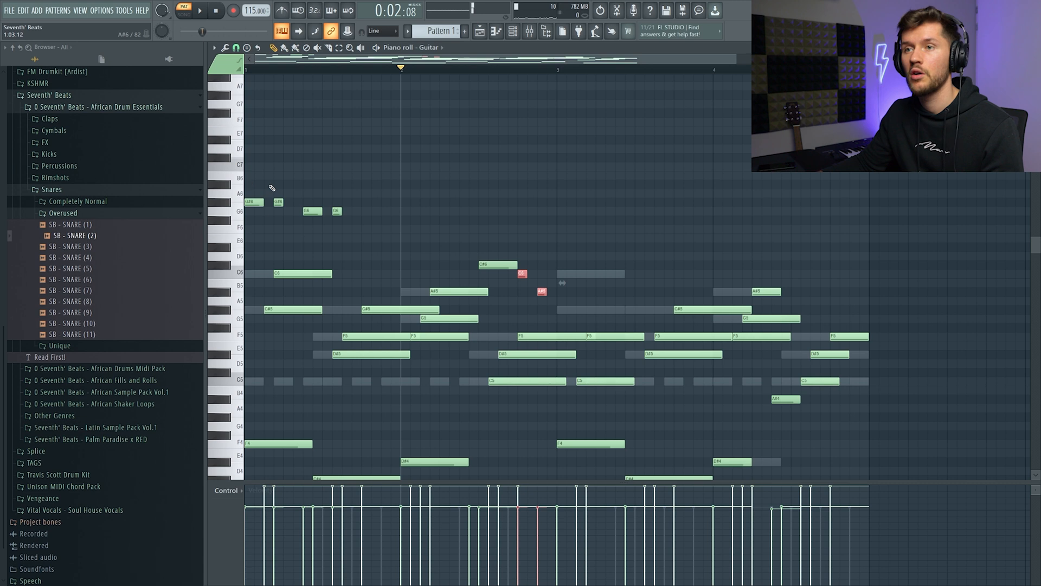
- Repeat the high melody in bars 3 and 4 and raise the three-note ending in bar 4 by one octave
key(space)
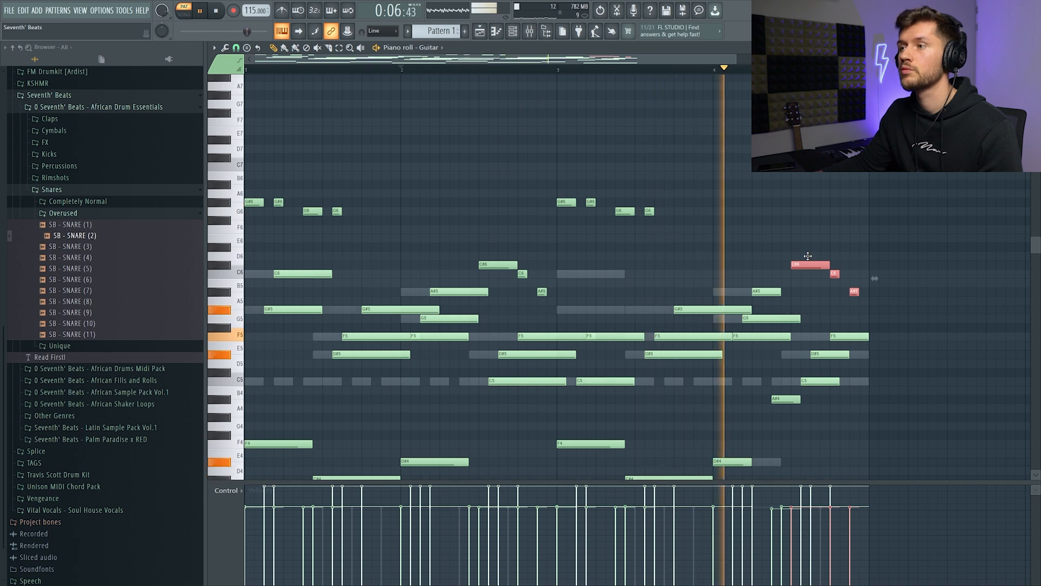
key(space)
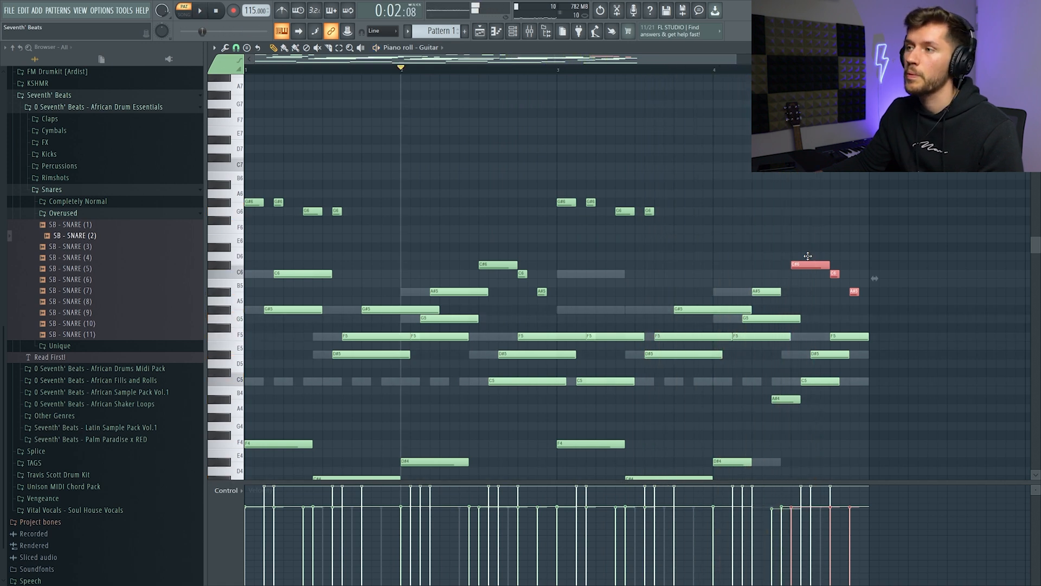
drag(808, 256, 814, 154)
- Add two A#6 melody notes on steps 3 and 6 of bar 4, trying them one step later during playback
drag(622, 194, 305, 291)
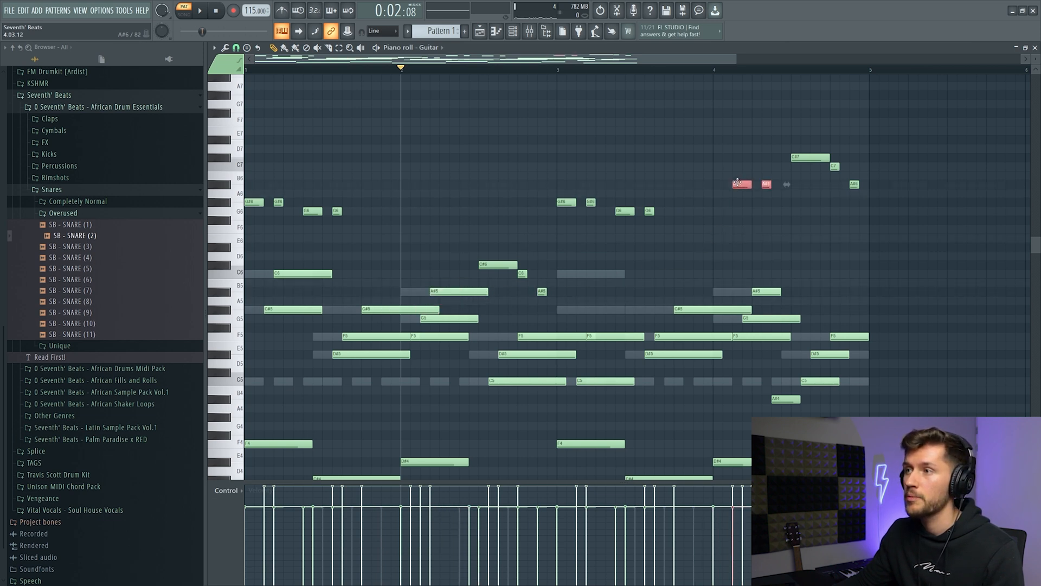
key(space)
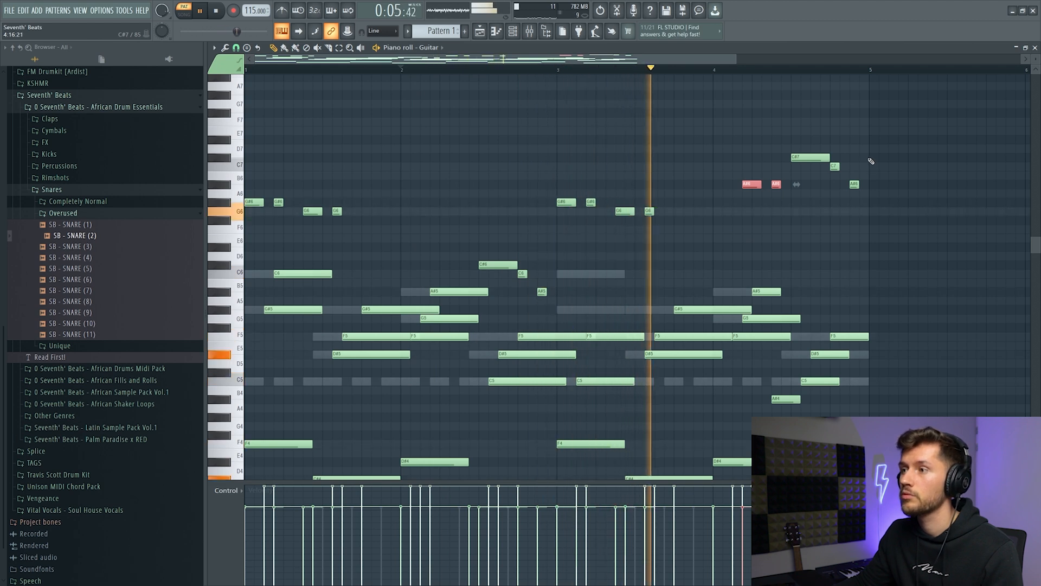
drag(742, 173, 777, 193)
key(space)
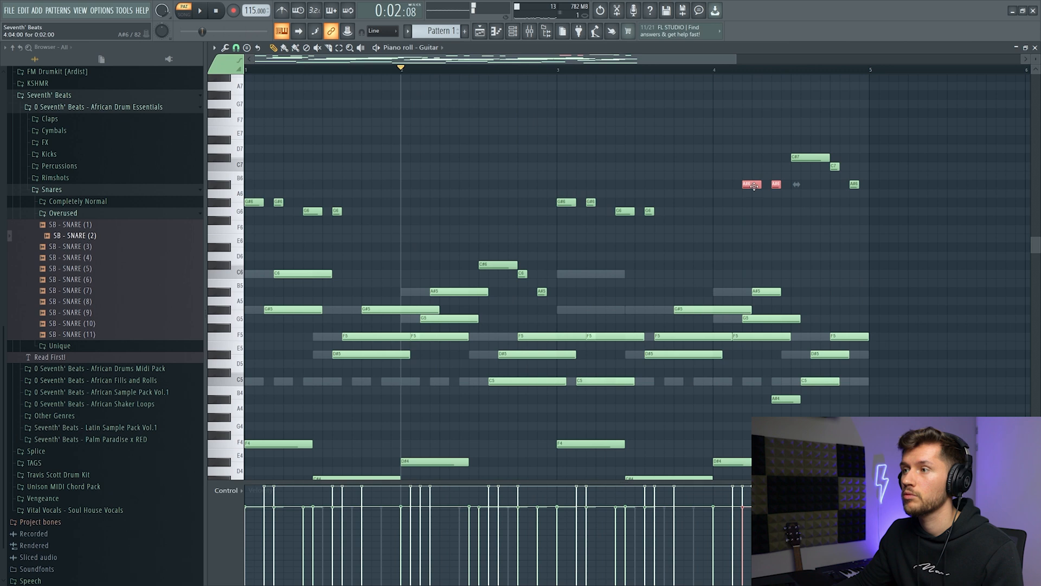
key(space)
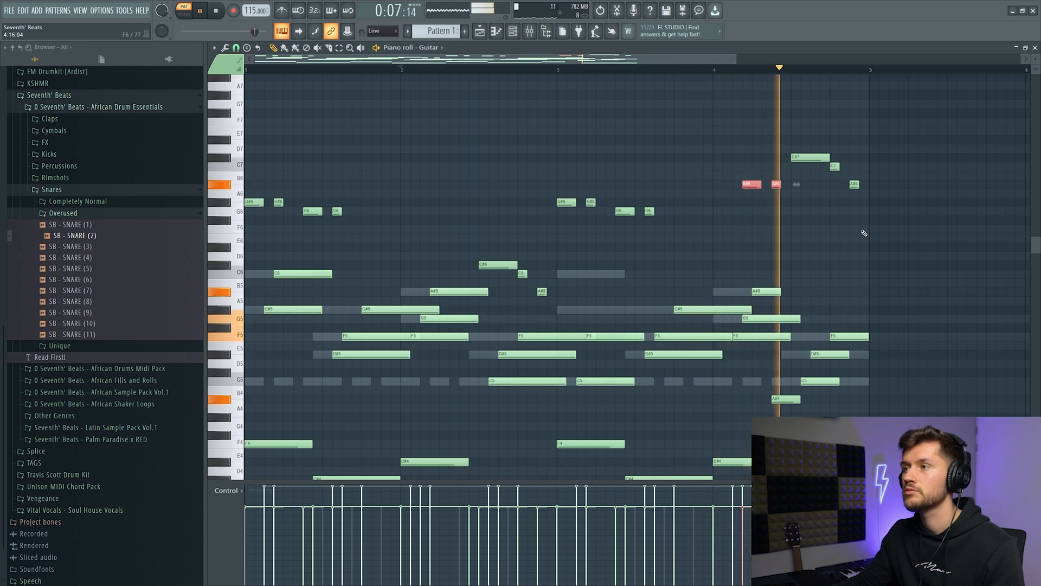
key(space)
click(676, 70)
key(space)
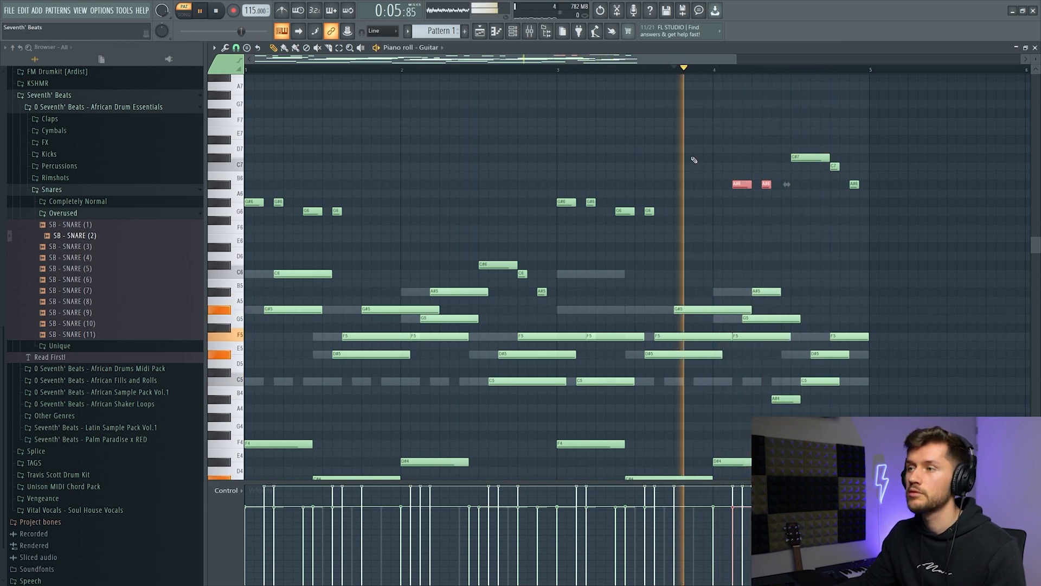
key(space)
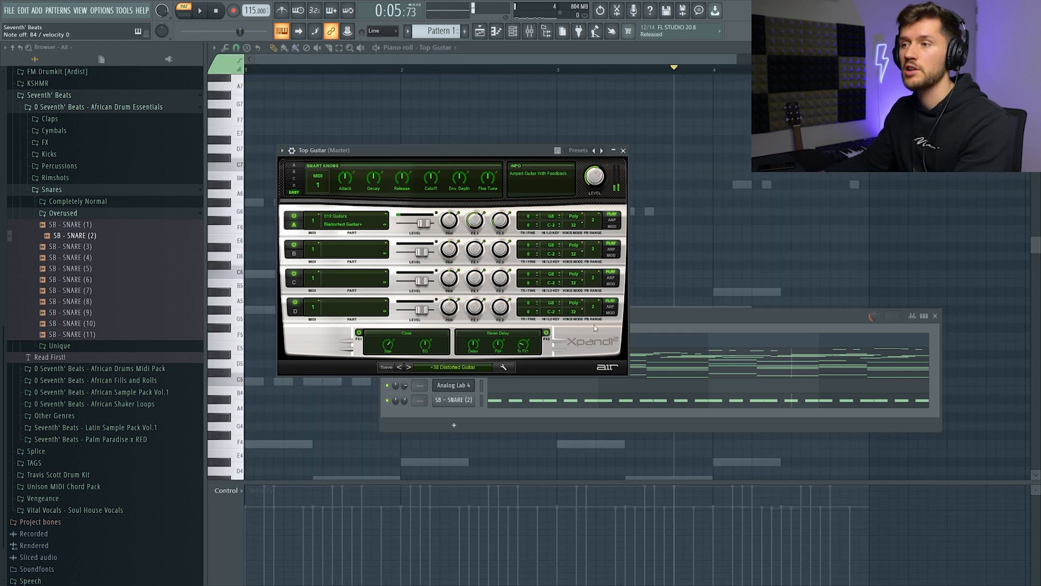
- Move the high melody notes from the Guitar channel to the Top Guitar channel, leaving the staggered chord notes in place
click(686, 316)
click(600, 356)
drag(239, 139, 265, 296)
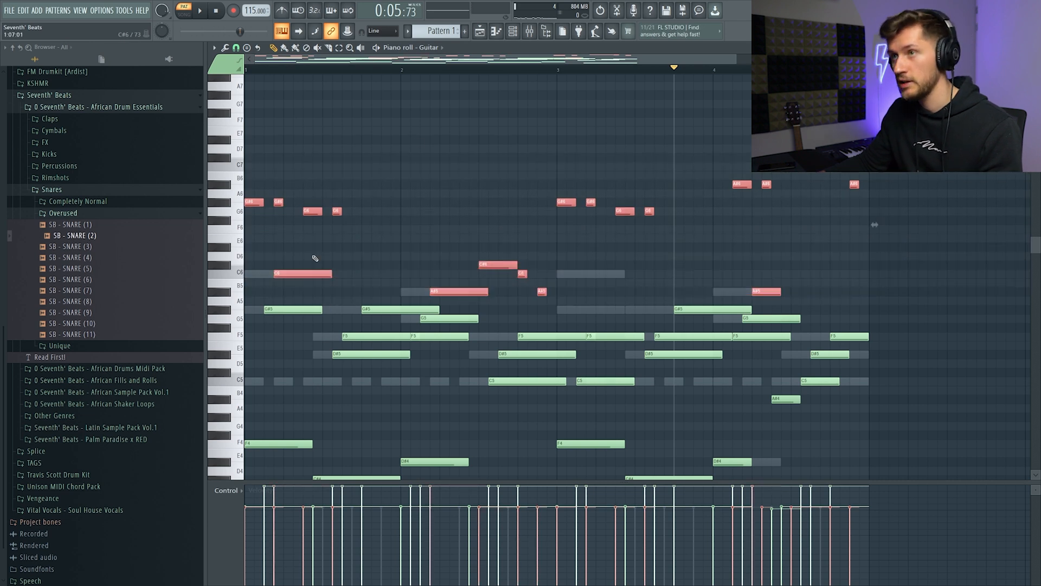
key(space)
key(F6)
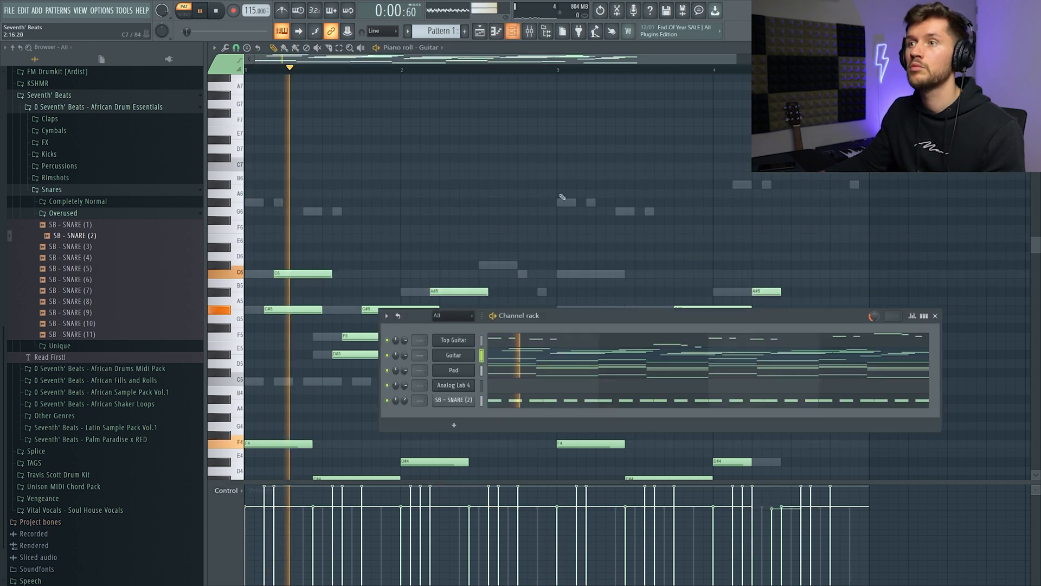
- Play the pattern and open the Top Guitar's notes in the piano roll to check the separated melody
key(space)
key(space)
key(space)
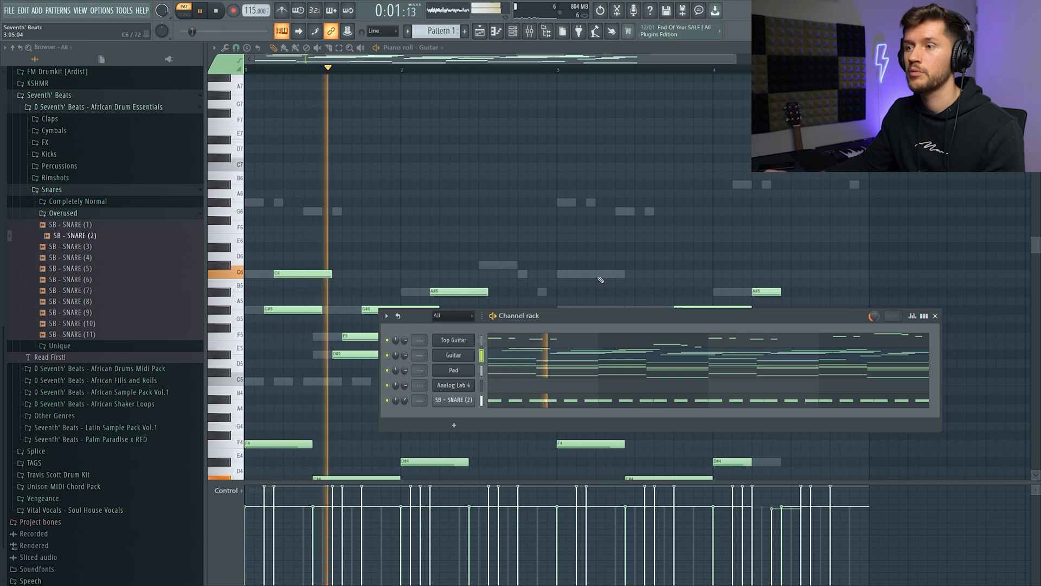
click(600, 345)
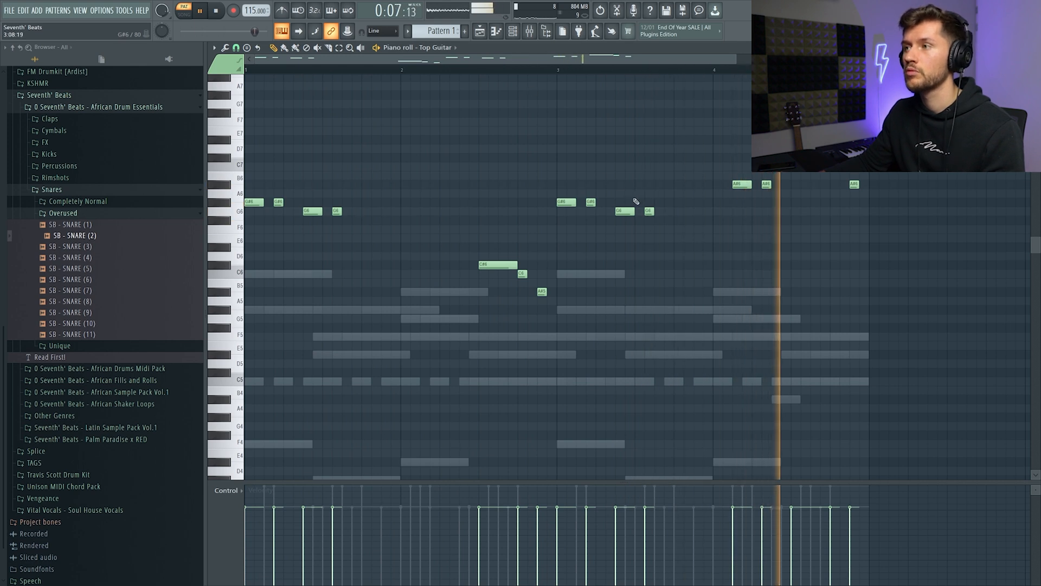
key(space)
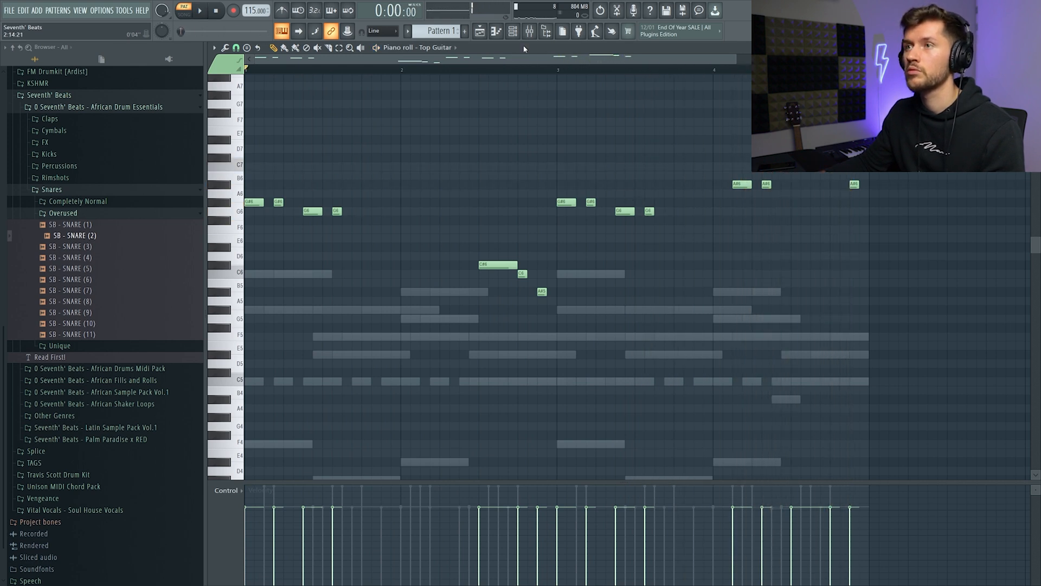
- Copy all the Pad's low bass notes over four bars into the Intro Bass channel
key(F6)
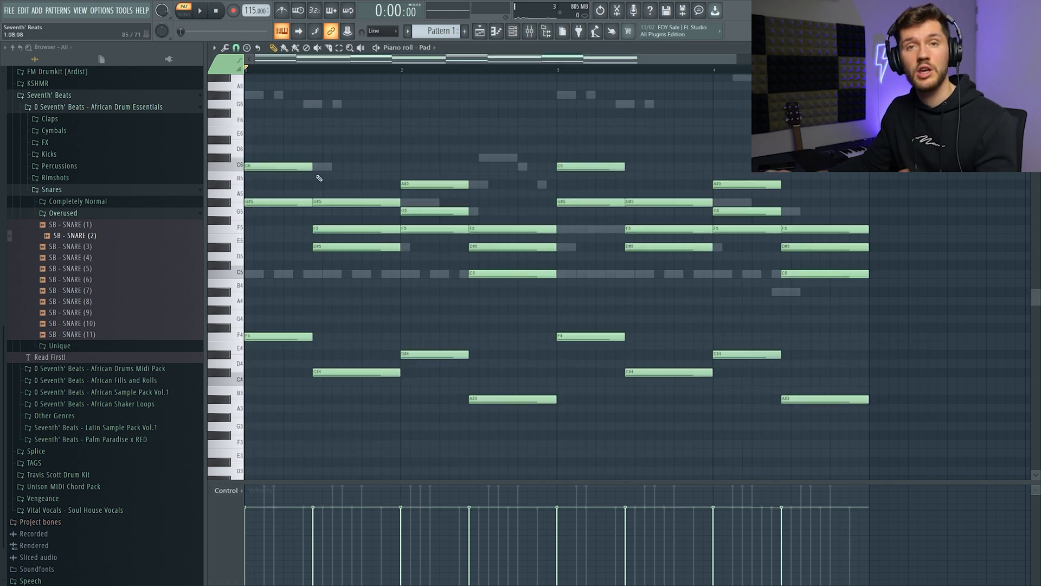
drag(228, 310, 232, 427)
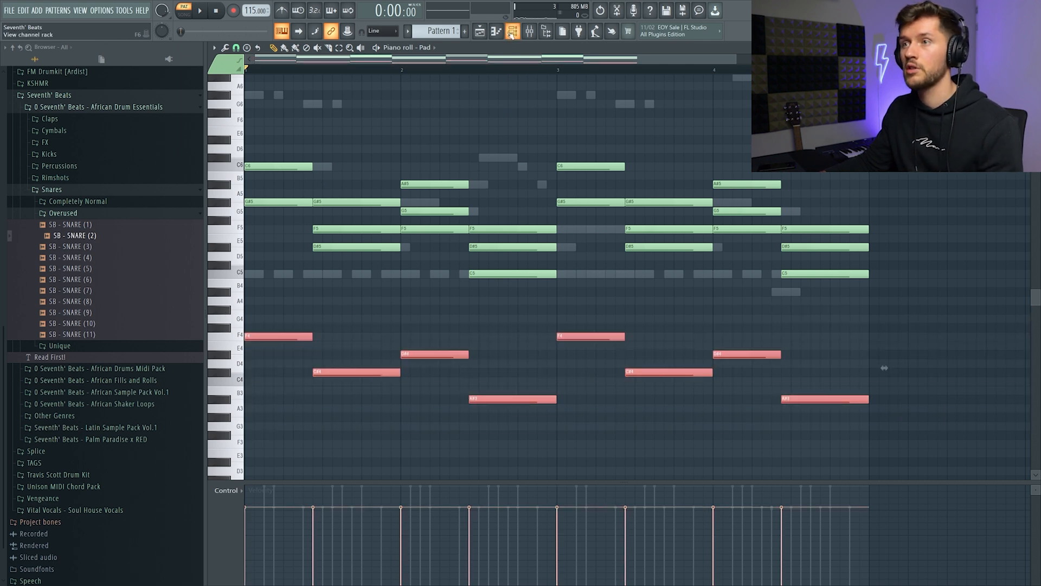
click(511, 34)
click(475, 344)
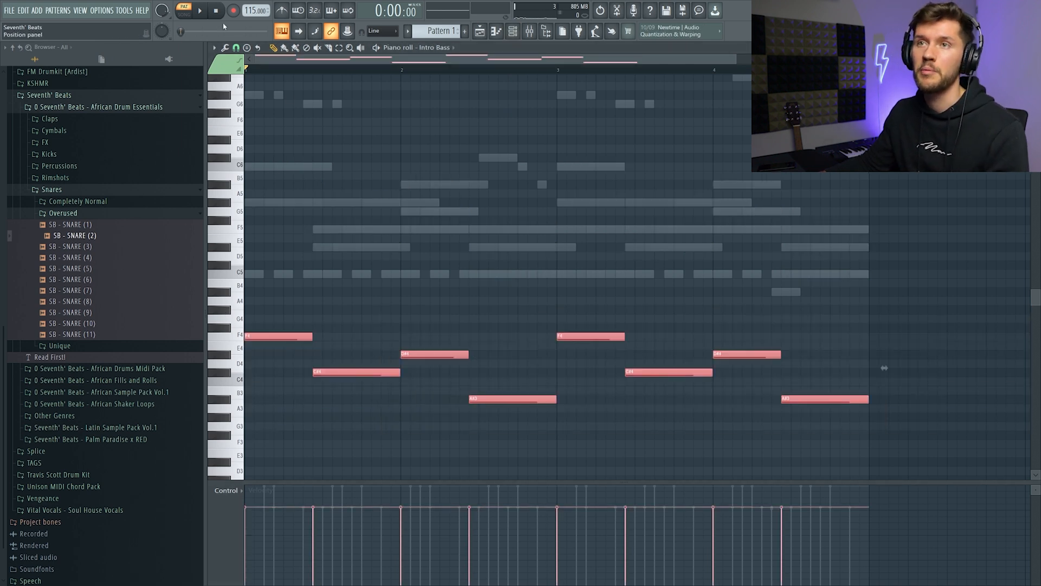
- Play the pattern and solo the Intro Bass channel
key(space)
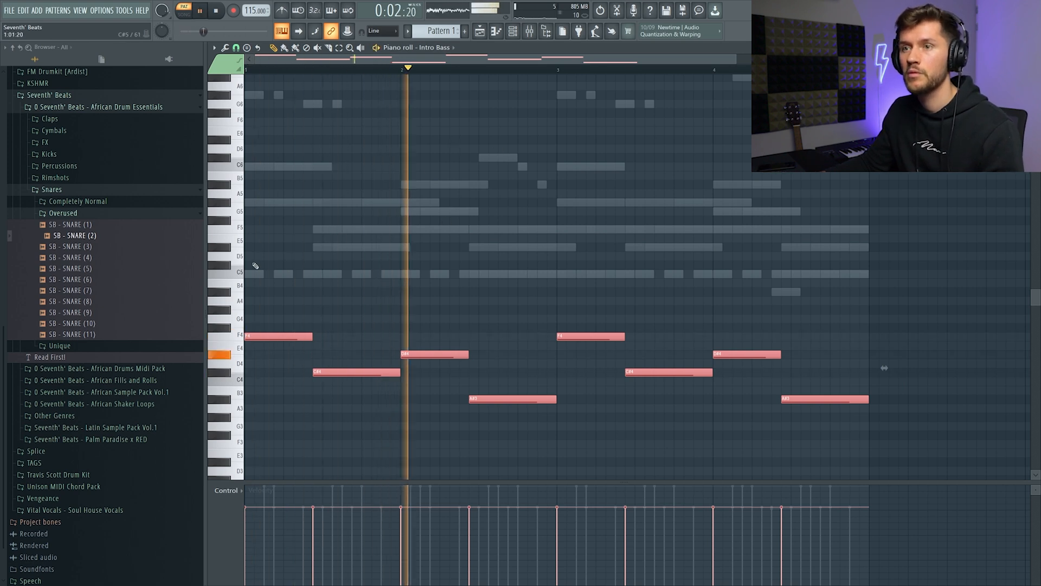
scroll(450, 108, down, 3)
click(512, 33)
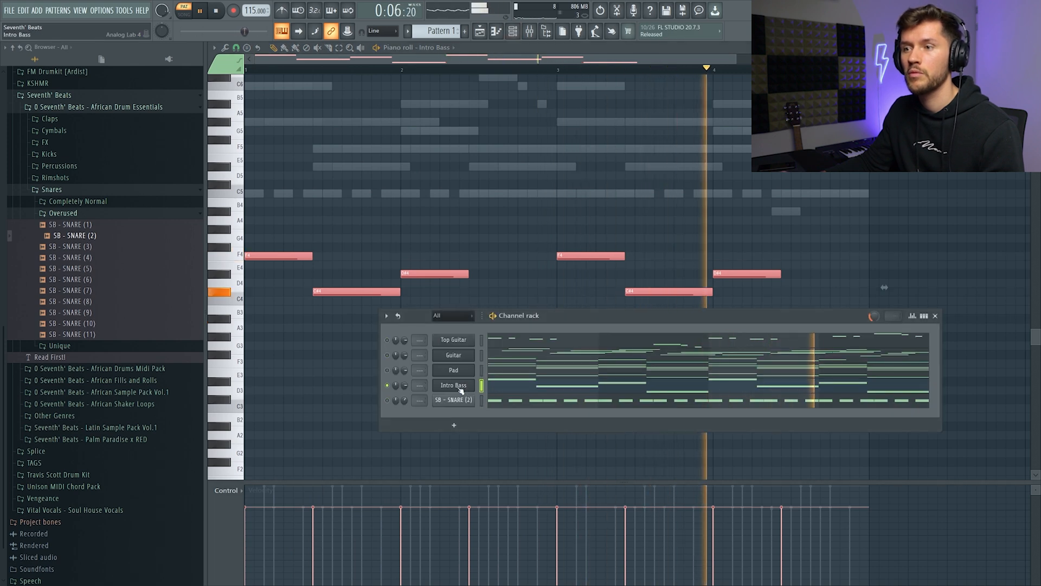
key(F6)
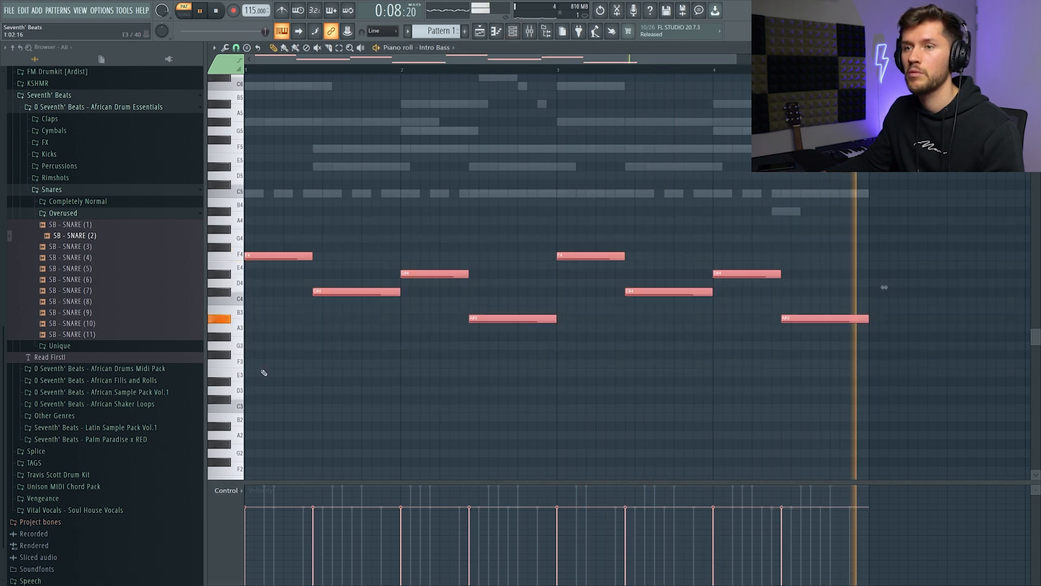
- Lower all Intro Bass notes by one octave so the line starts on F3, and play the pattern again
key(space)
scroll(239, 355, up, 4)
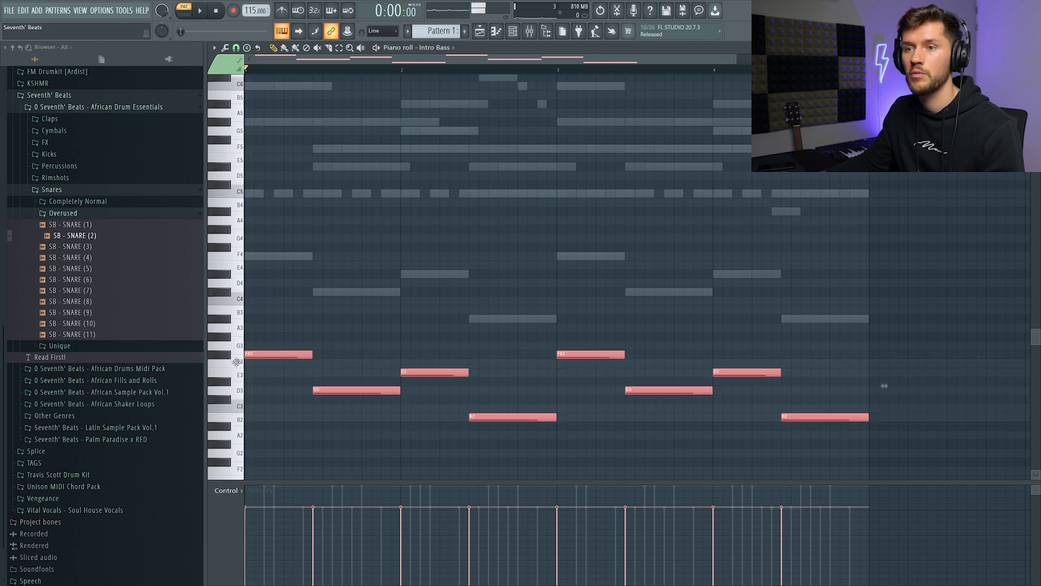
key(Down)
key(space)
key(F6)
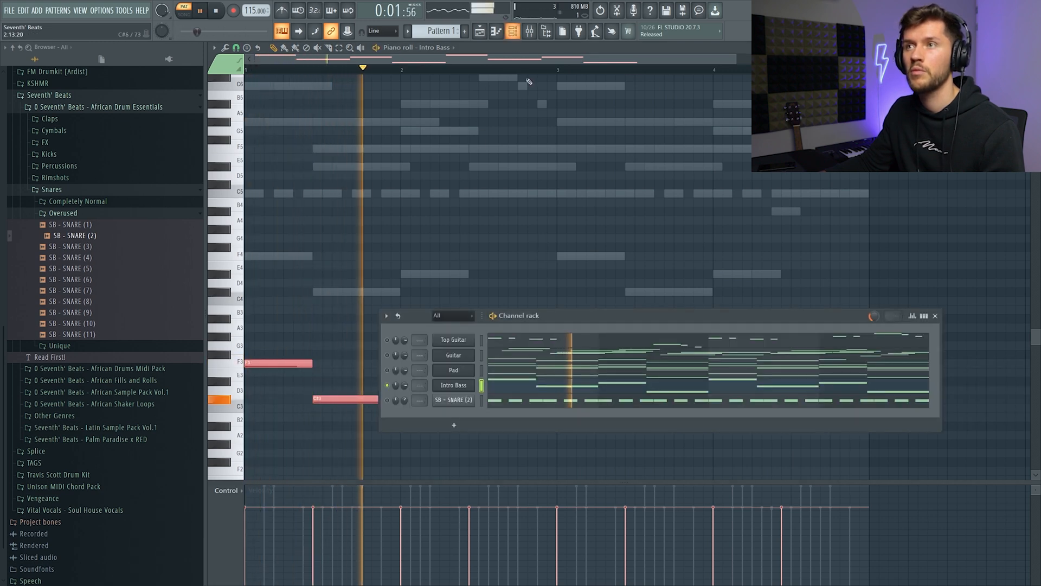
- Switch all channels back on after the Intro Bass solo and play the full pattern
key(space)
key(space)
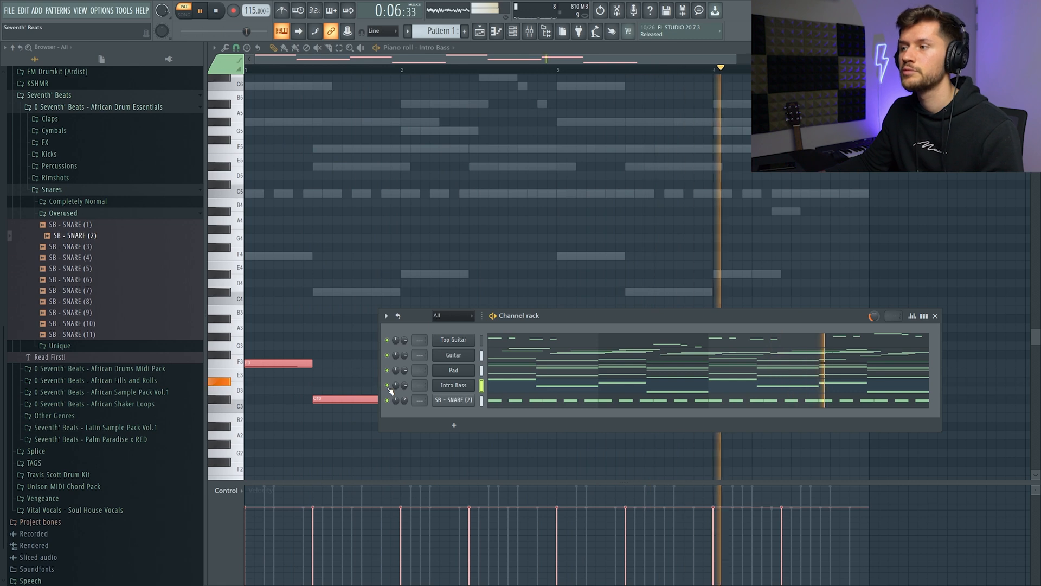
key(space)
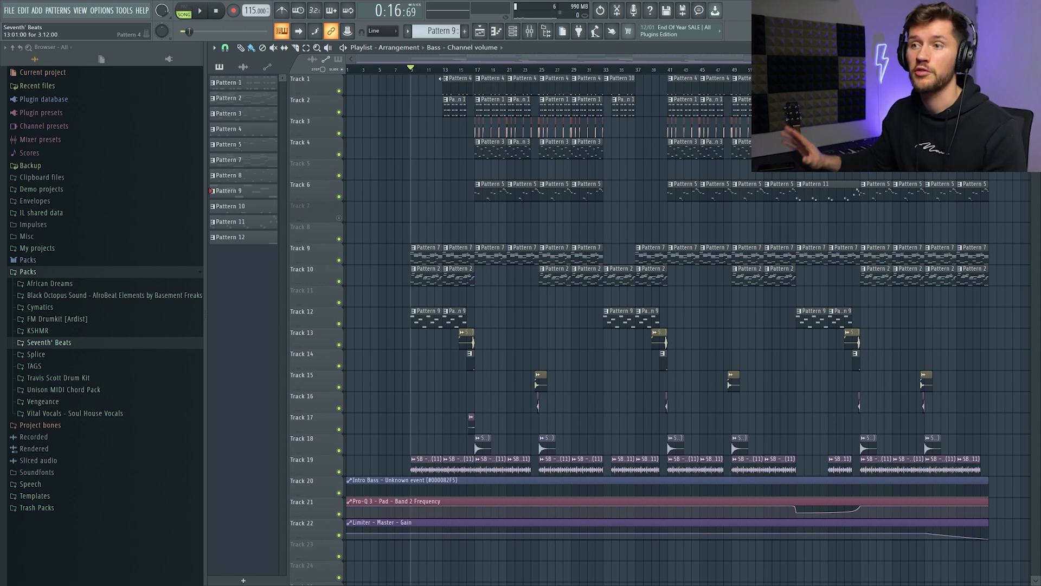
- Play the finished arrangement from bar 9 and open Pattern 2's Guitar notes in the piano roll for a look
key(space)
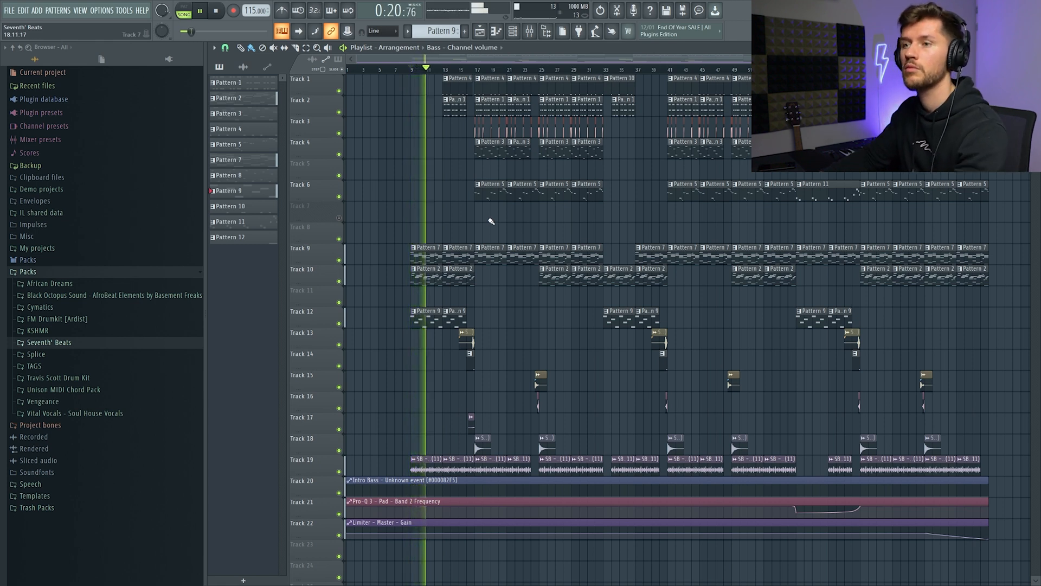
double_click(459, 276)
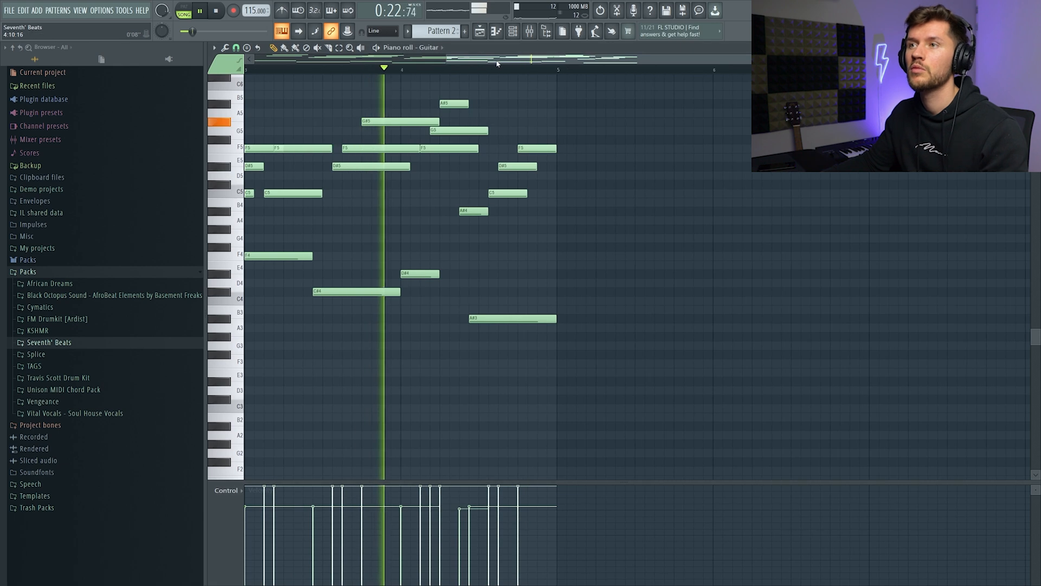
click(498, 31)
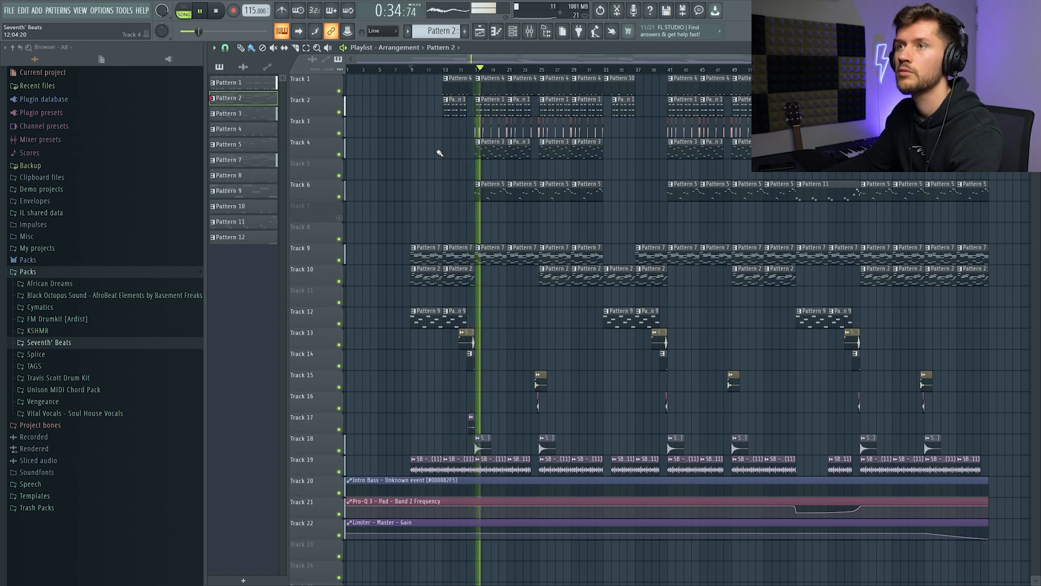
- Lower the Bass mixer track's volume to 82% (-4.2 dB) during playback, return to the playlist and stop the song
click(529, 31)
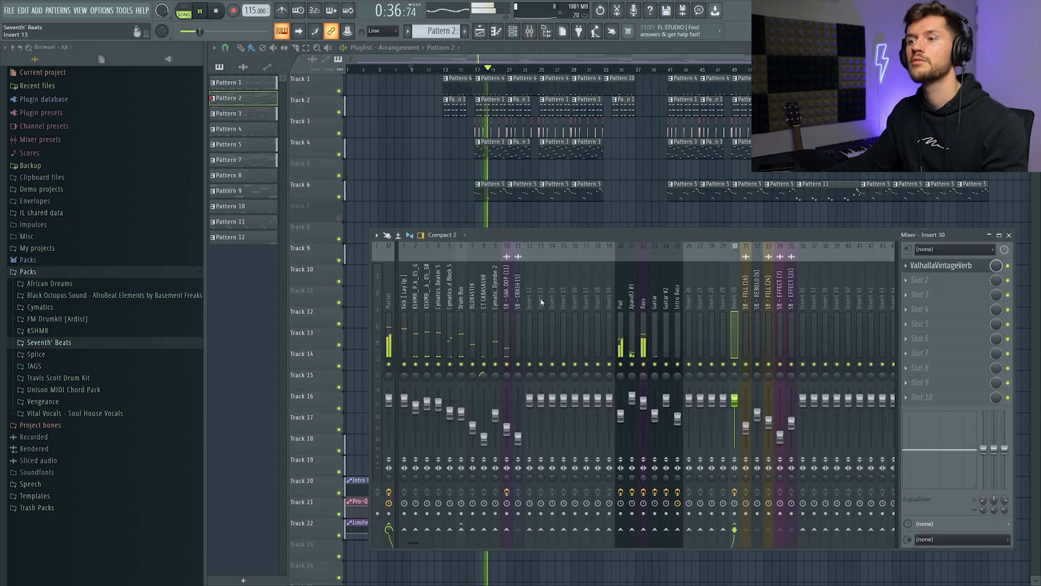
click(647, 301)
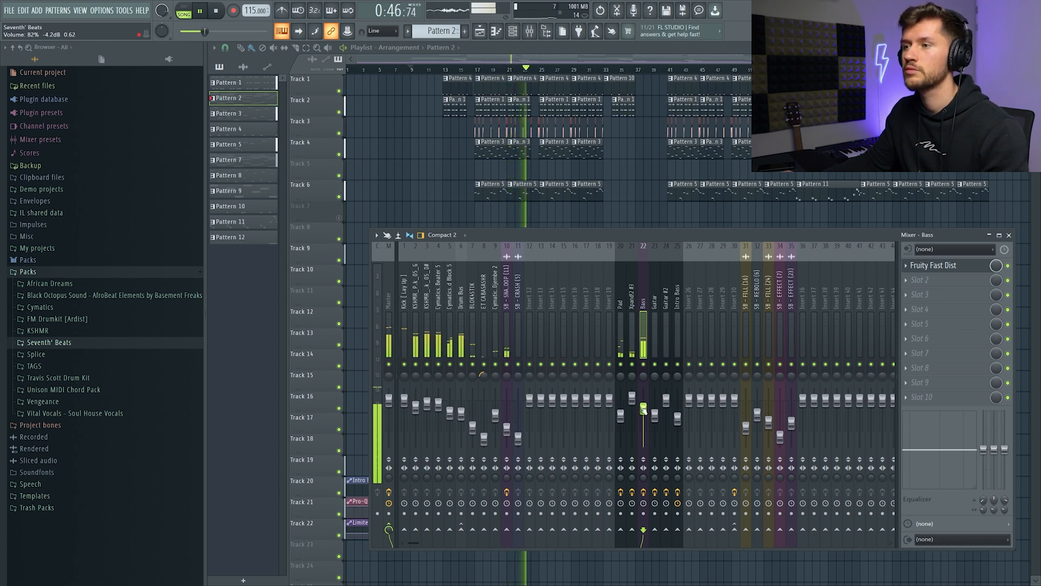
key(F9)
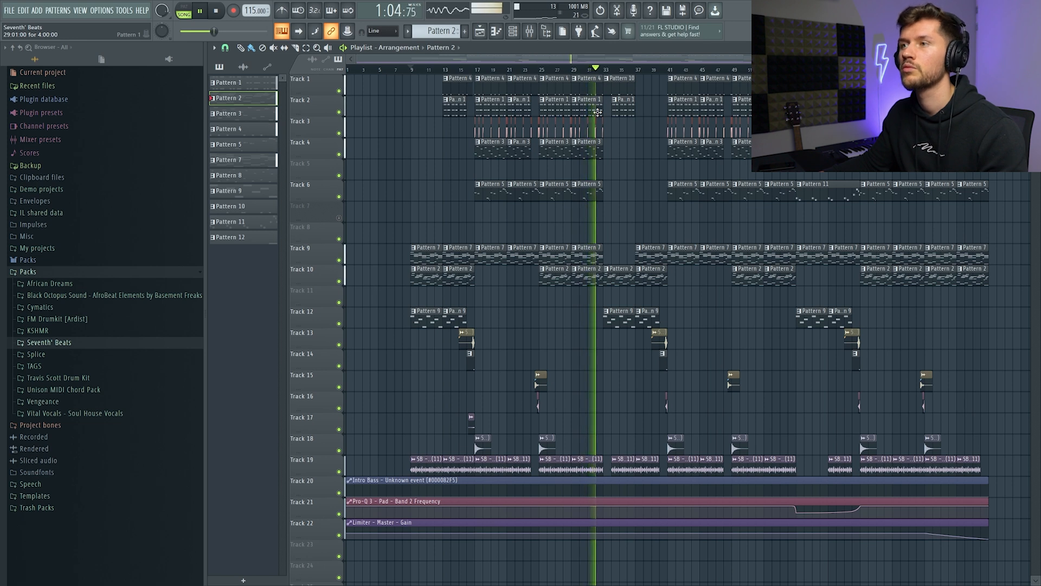
key(space)
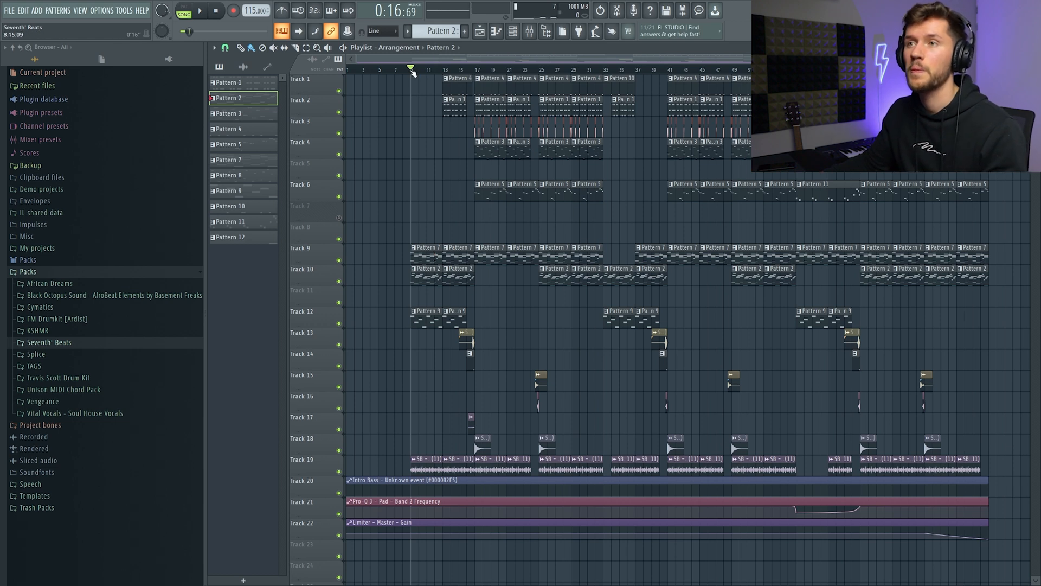
- Open Pattern 7's Pad chords in the piano roll, play the song and show the channel rack
drag(413, 73, 452, 76)
double_click(425, 252)
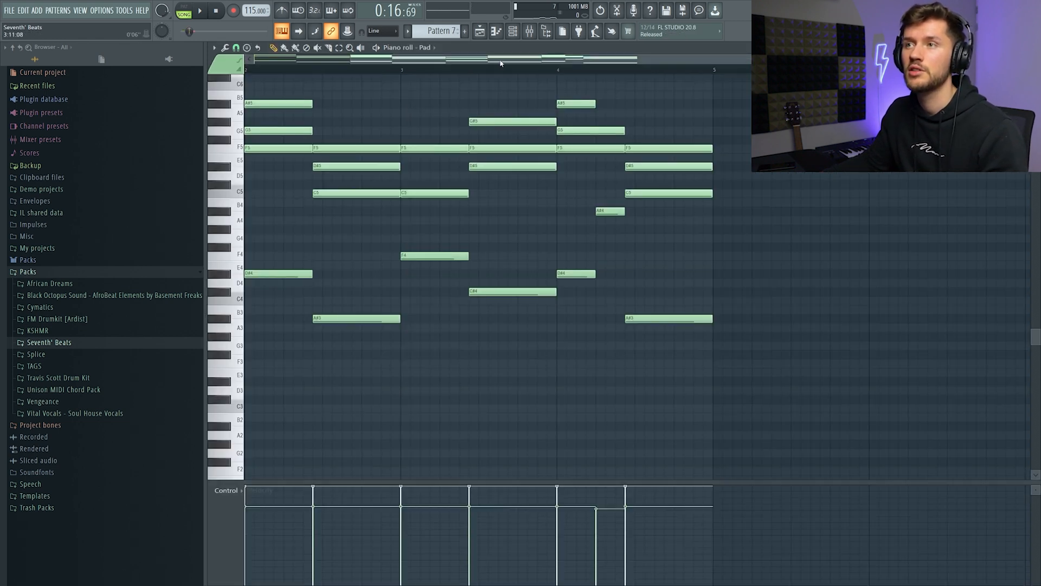
key(space)
key(F6)
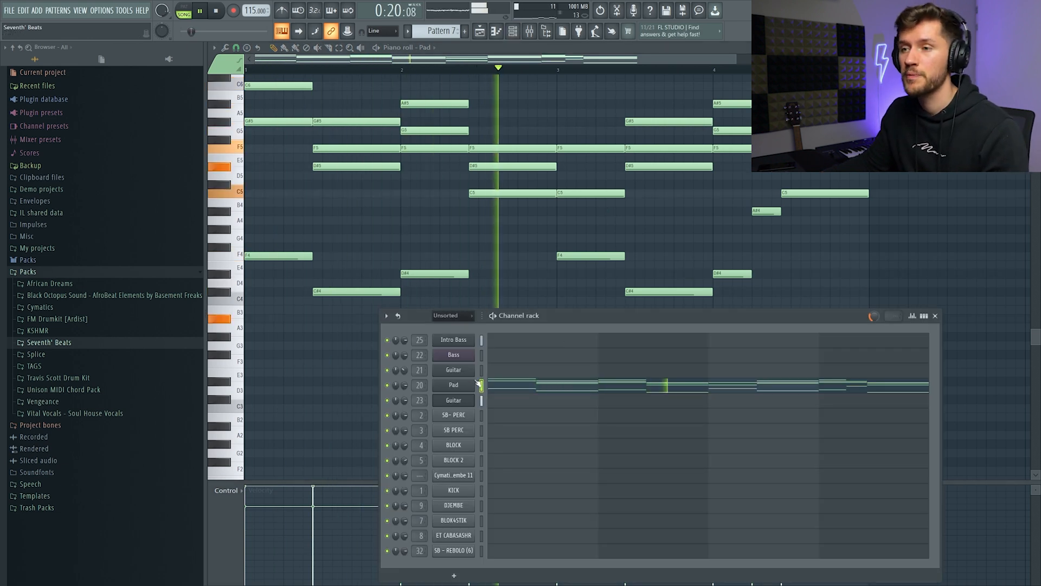
- Open the Pro-Q 3 equalizer on the Pad's mixer track to examine its high-cut curve
key(F9)
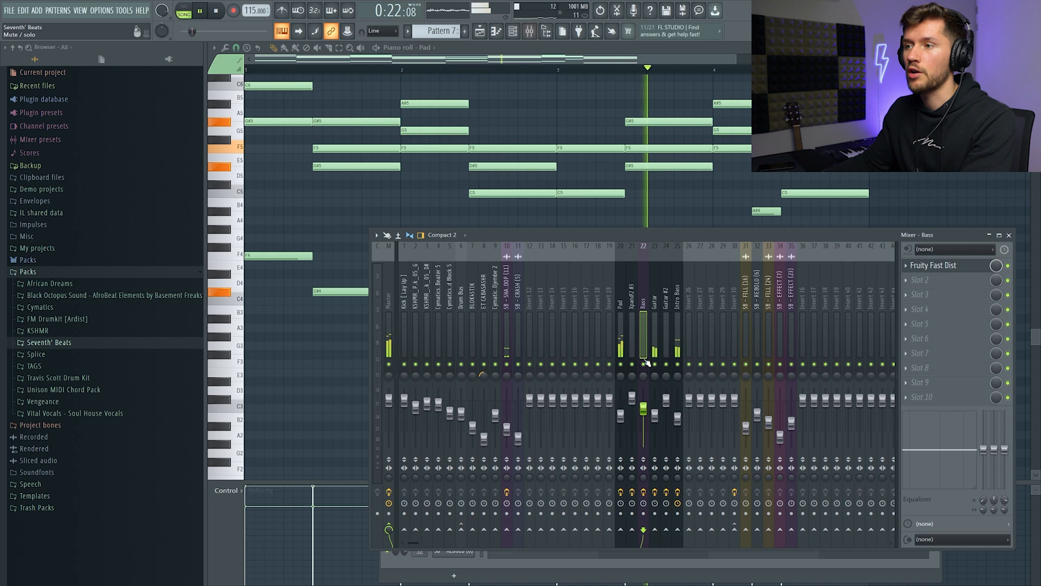
click(659, 315)
click(622, 307)
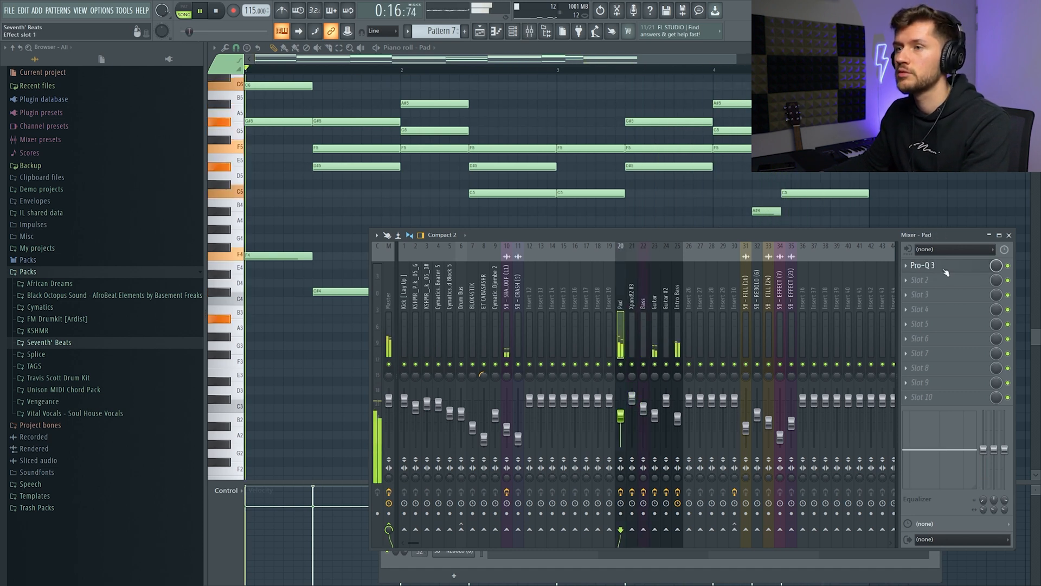
click(922, 265)
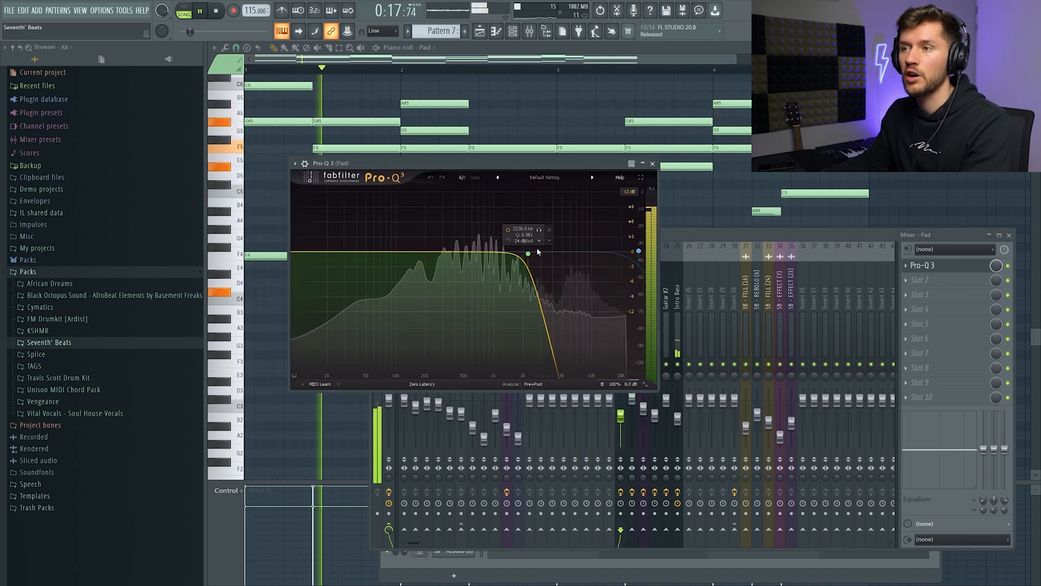
- From the playlist, open Pattern 1's SB- PERC notes, show all four bars and play the pattern
click(479, 31)
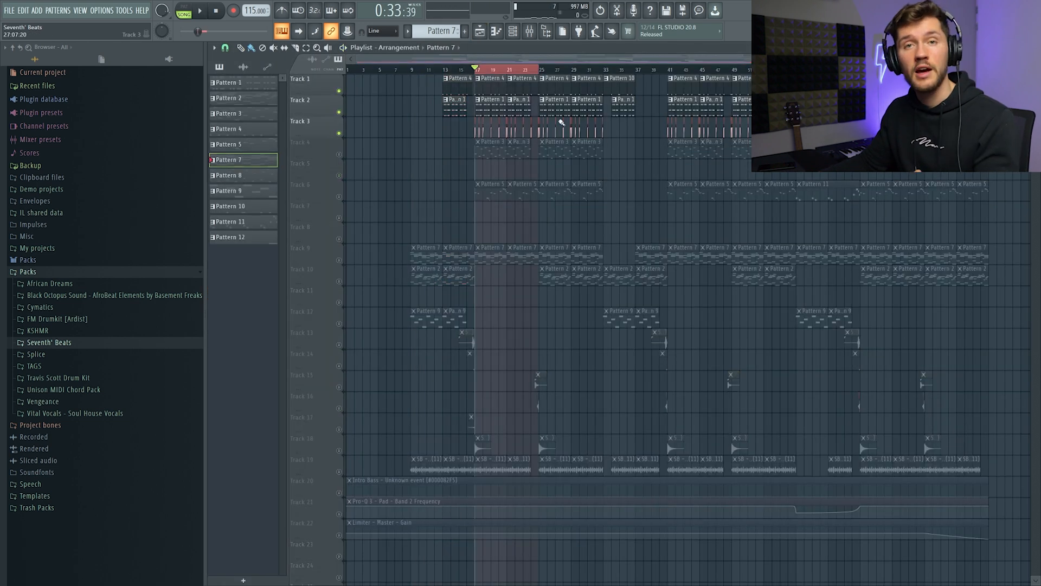
double_click(491, 107)
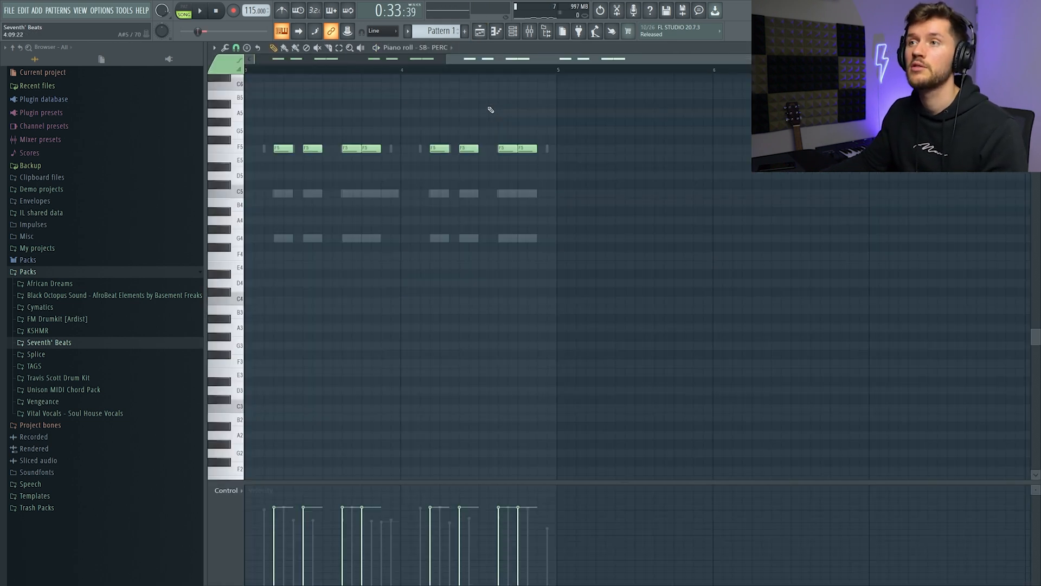
drag(510, 63, 318, 64)
scroll(409, 148, up, 2)
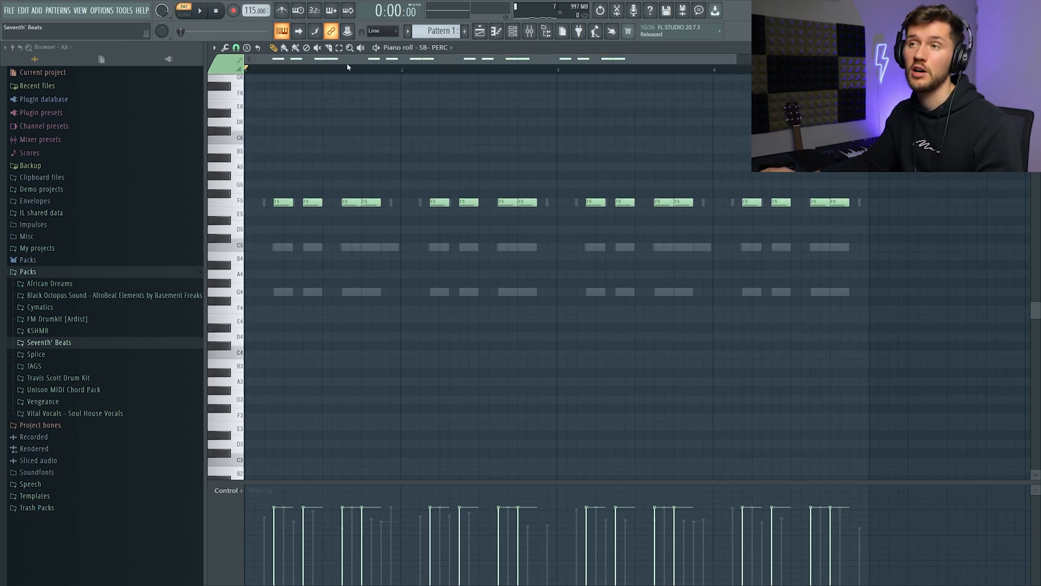
key(space)
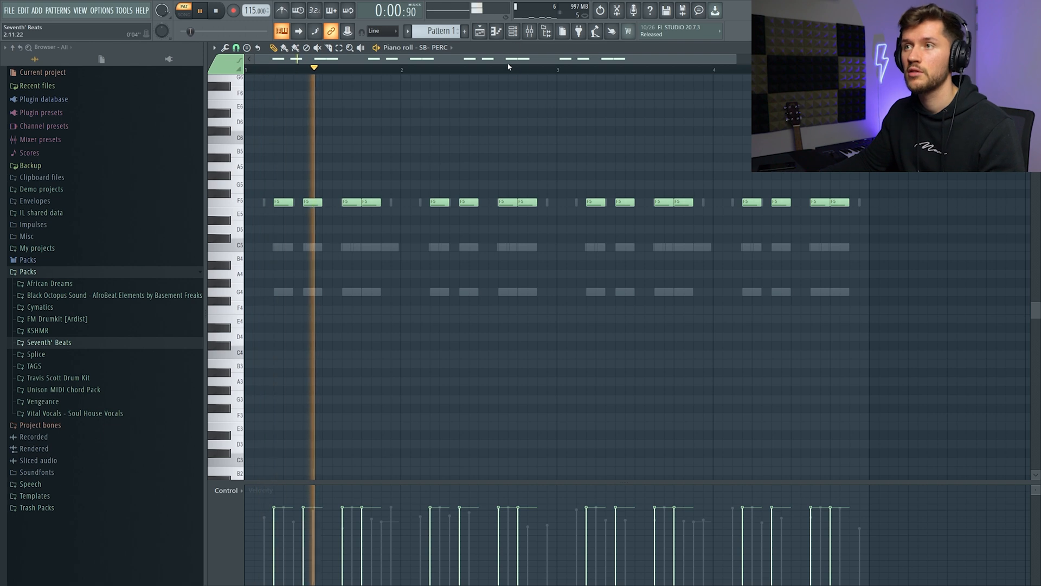
- Show the channel rack and audition SB- PERC together with SB PERC, with all other channels muted
click(512, 31)
drag(552, 319, 537, 233)
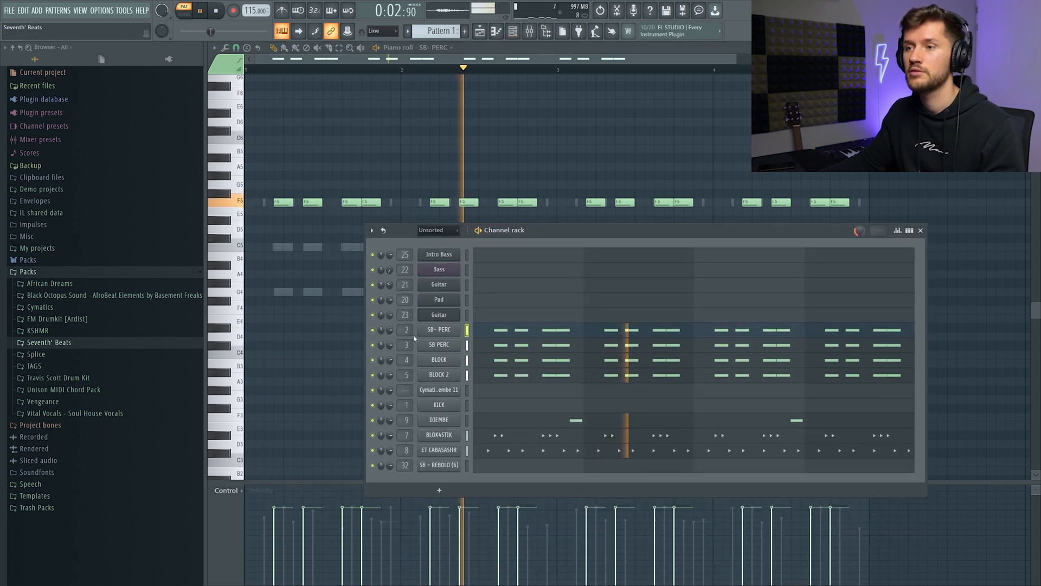
click(373, 346)
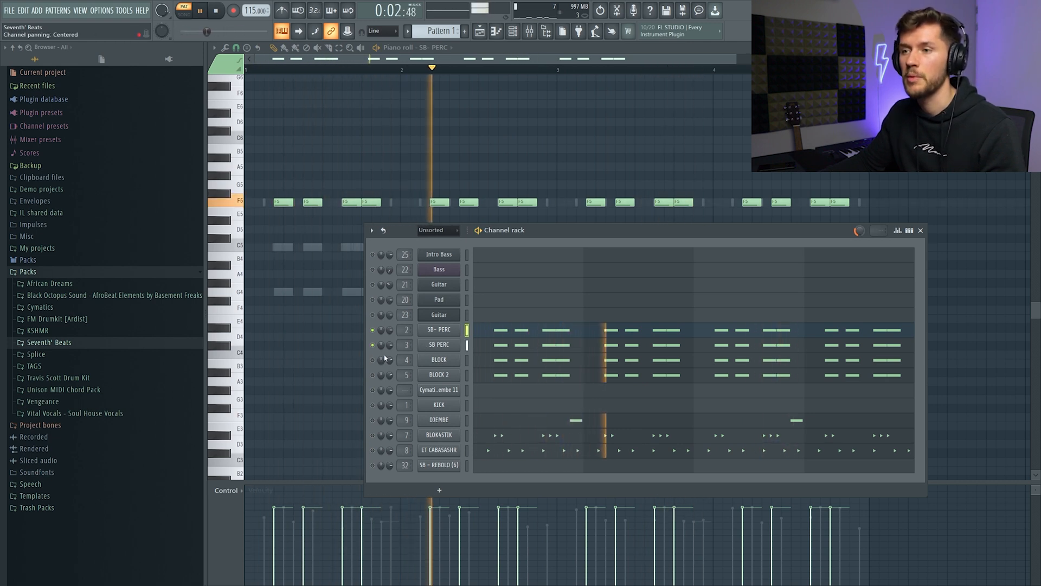
- Add the BLOCK channel to the audible percussion and play it with its notes open in the piano roll
key(space)
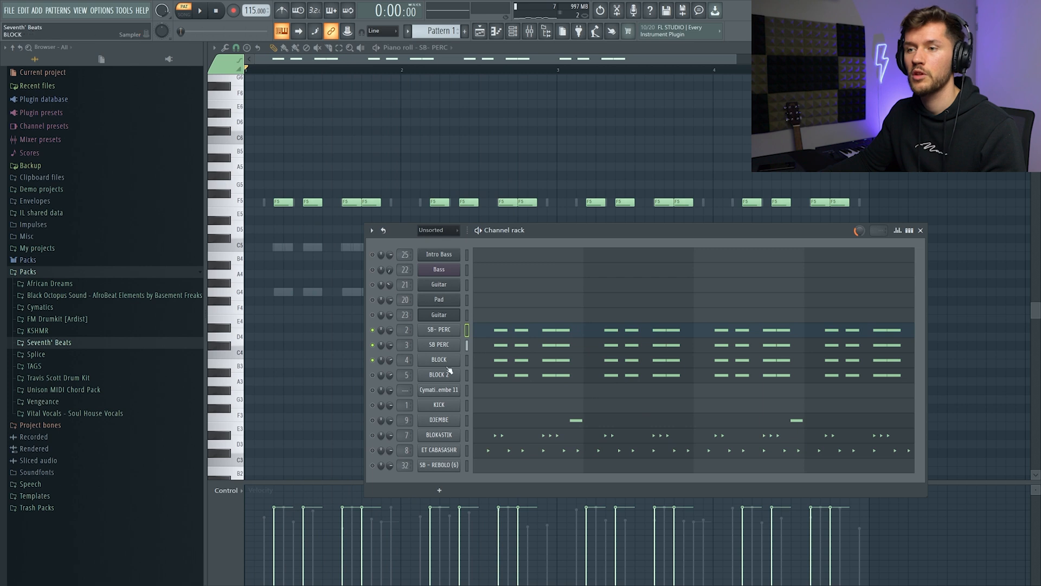
click(528, 362)
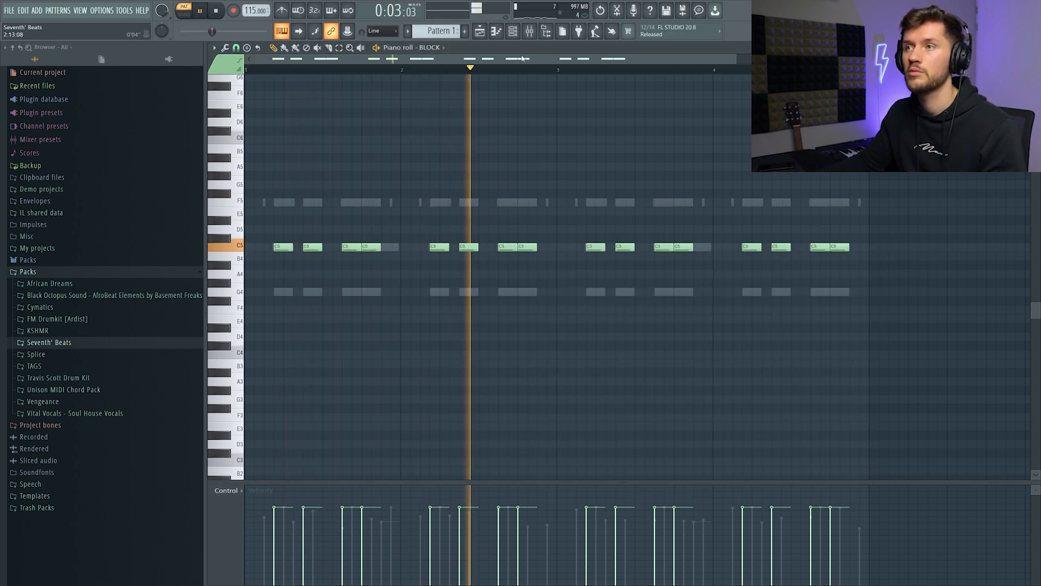
key(F6)
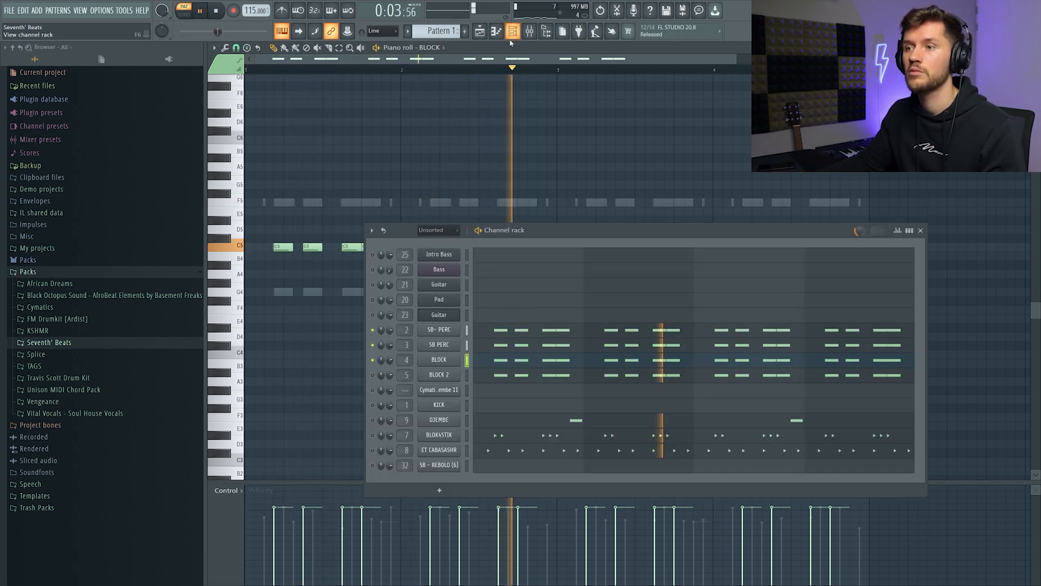
- Add BLOCK 2 to the audible channels, open its sample settings and listen to the combined percussion
click(440, 375)
click(609, 253)
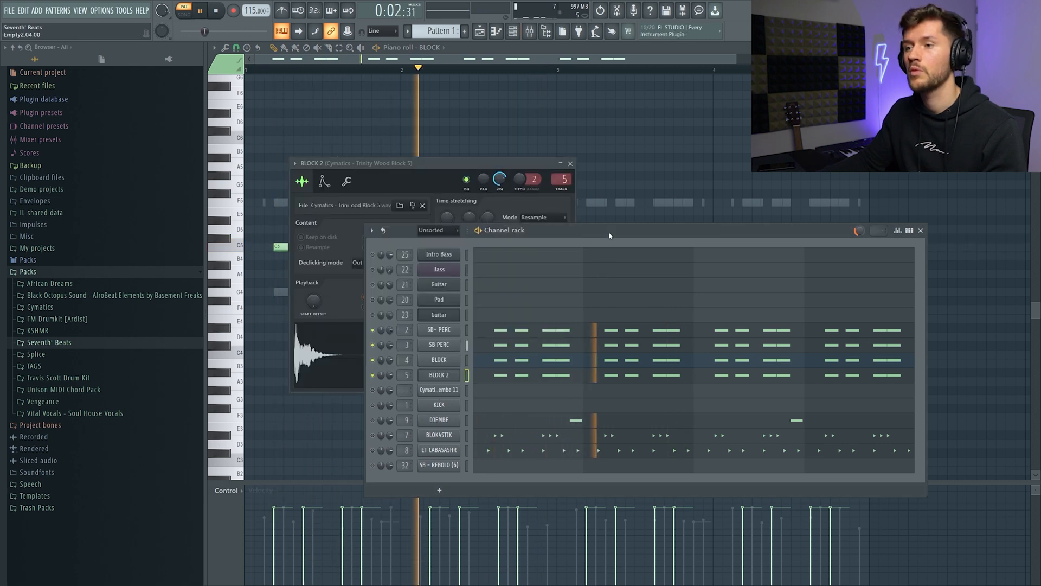
key(space)
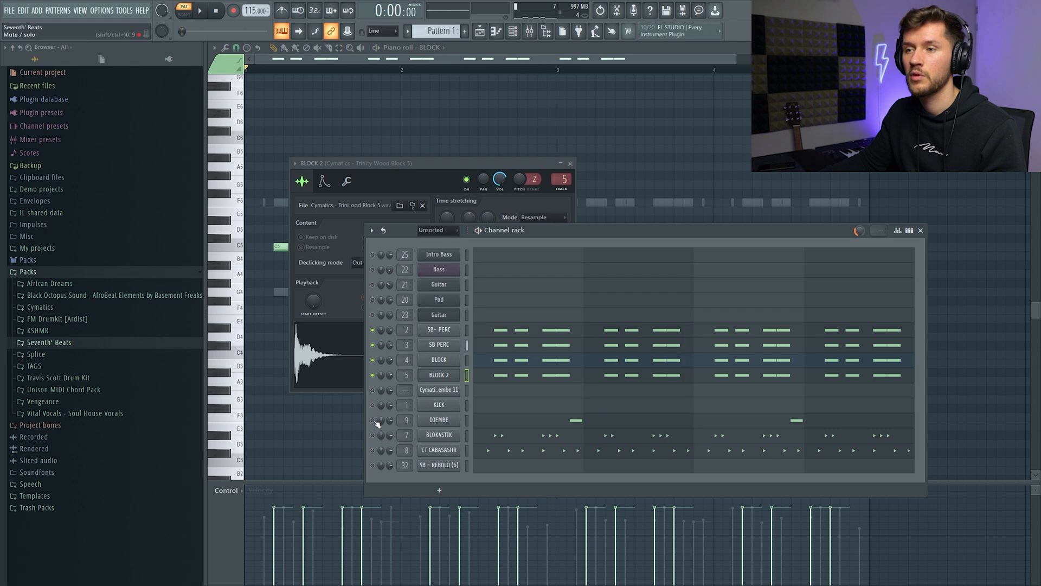
- Open the DJEMBE channel's sample settings and play the pattern with the djembe added
click(449, 421)
key(F6)
key(space)
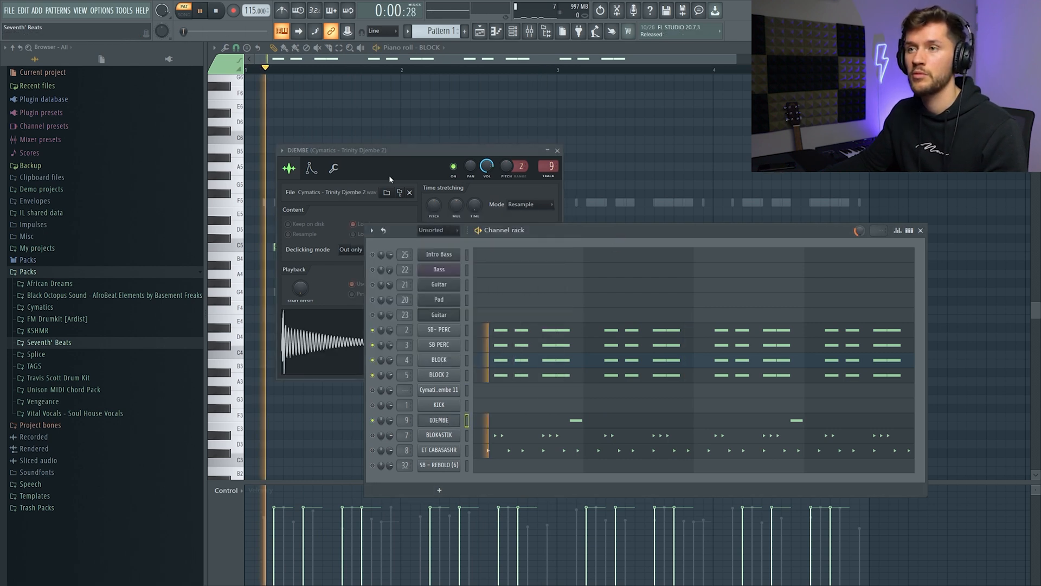
click(395, 152)
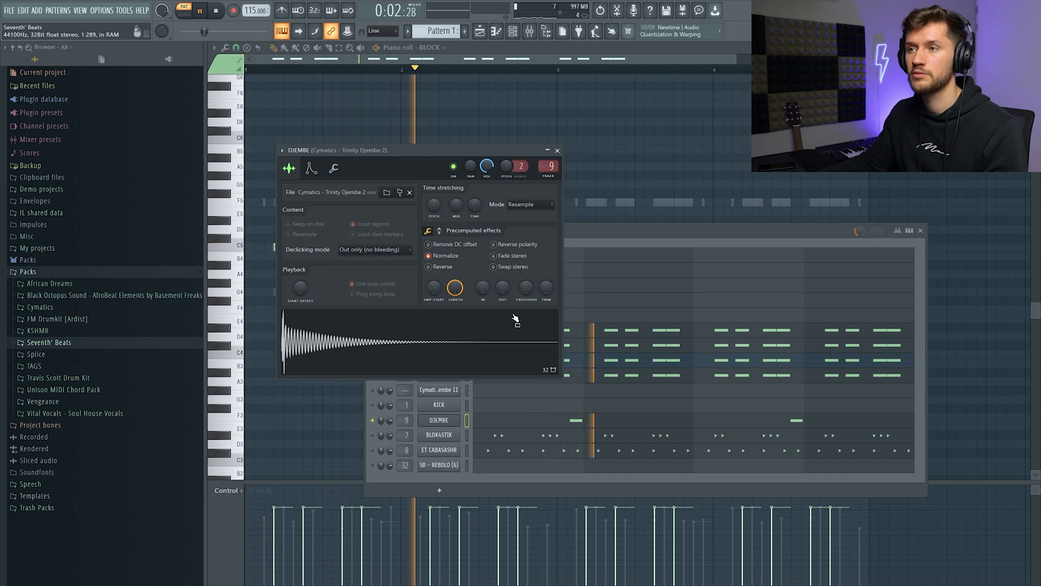
click(599, 245)
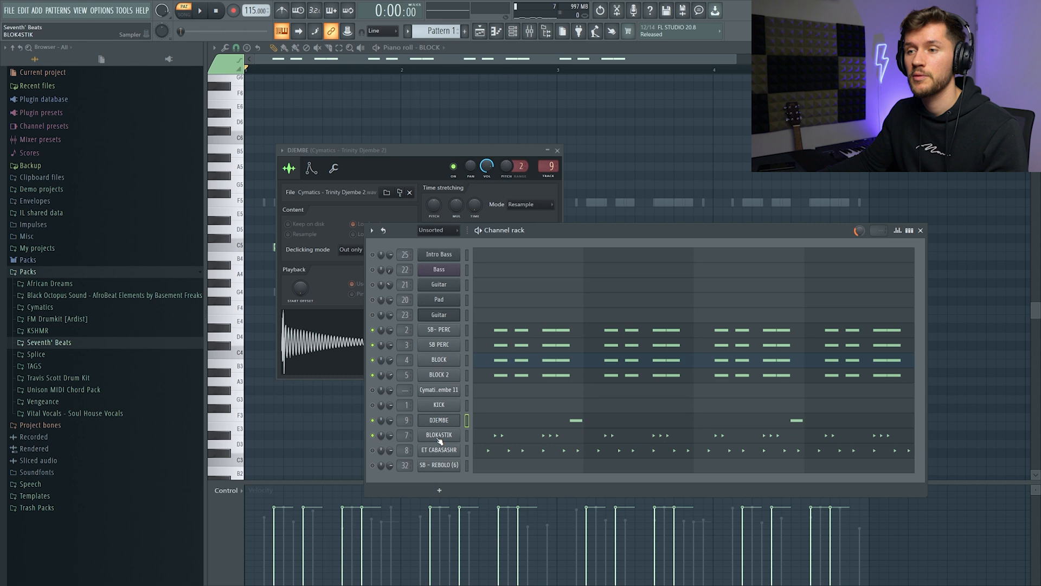
- Open the BLOK4STIK channel's sample settings and play the pattern with that layer added
click(439, 437)
click(628, 324)
key(space)
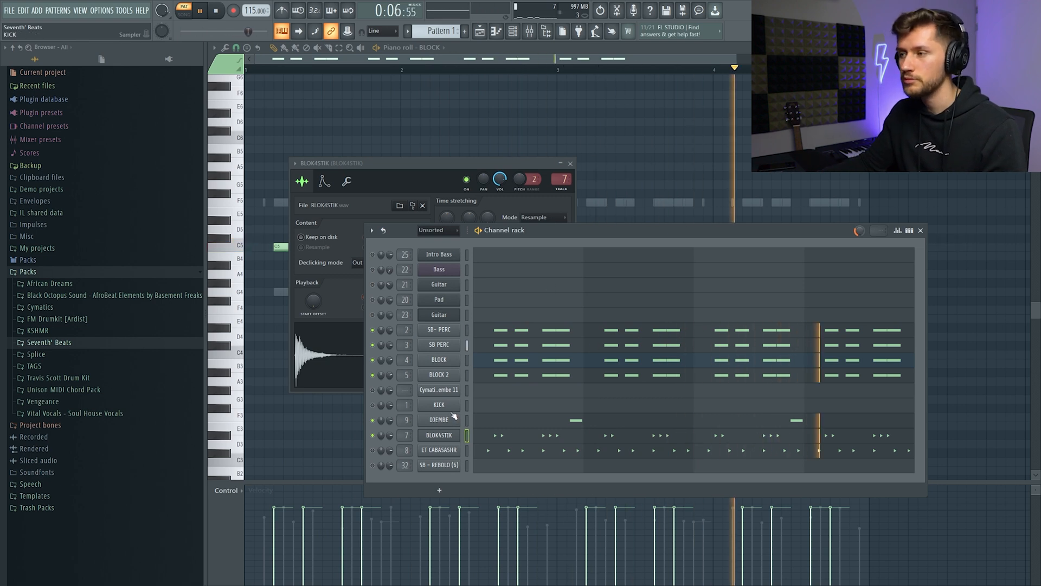
key(space)
- Open the ET CABASASHR channel's sample settings and start playback with the cabasa layer added
click(439, 450)
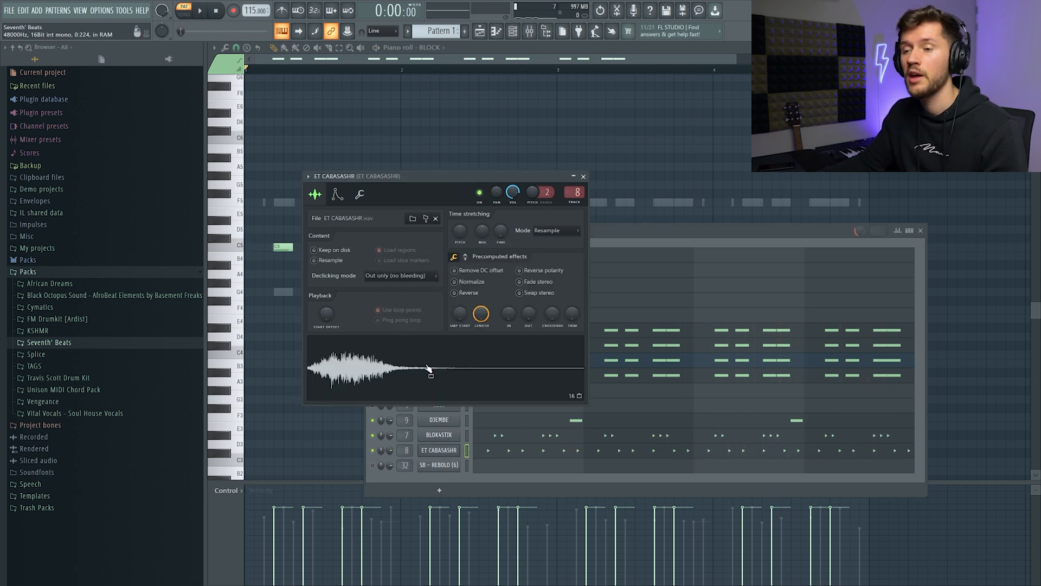
click(613, 245)
key(space)
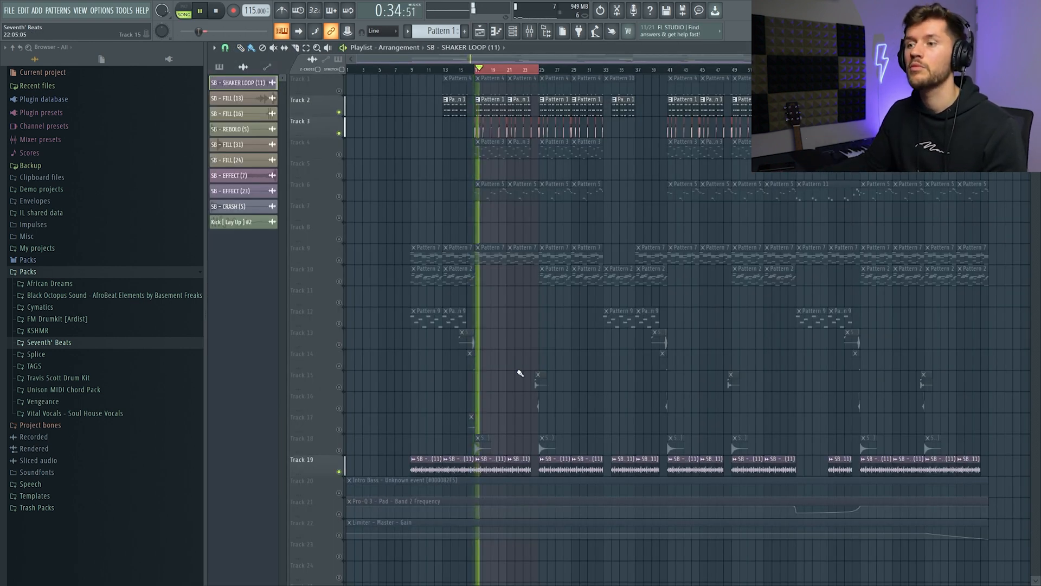
- Inspect the SB - SHAKER LOOP (11) clip's sample settings during playback, and unmute playlist Track 1 for another listen
double_click(497, 470)
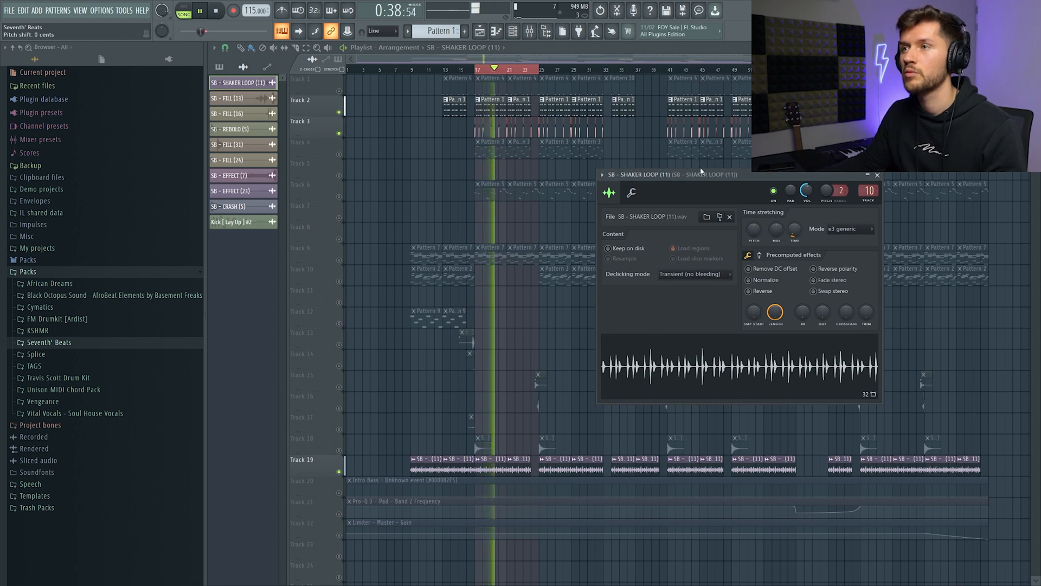
click(573, 62)
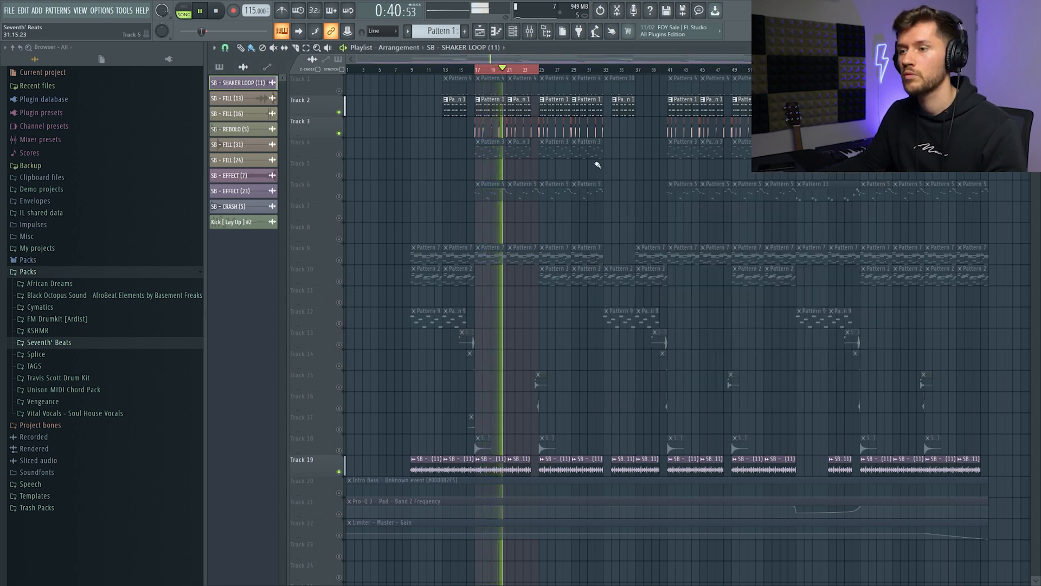
key(space)
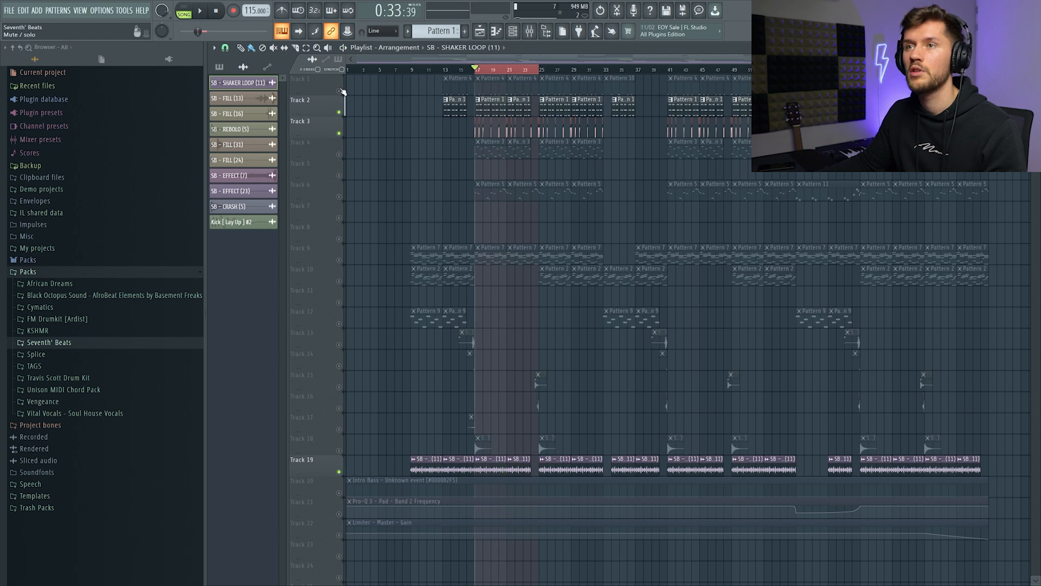
click(340, 91)
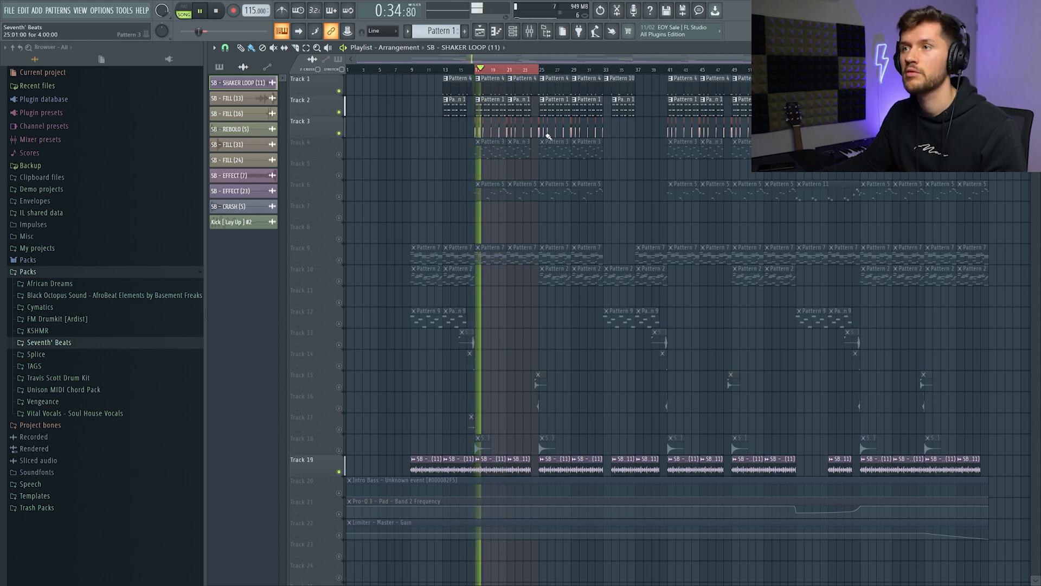
- Play Pattern 5's Guitar notes in the piano roll and inspect the ValhallaVintageVerb settings on the Xpand!2 #3 mixer track
double_click(486, 86)
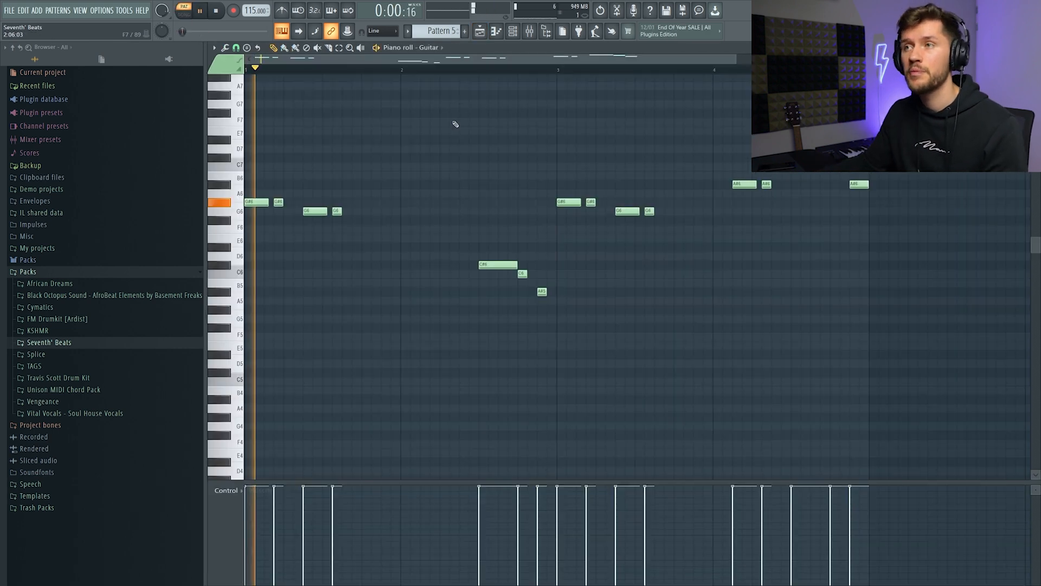
key(F9)
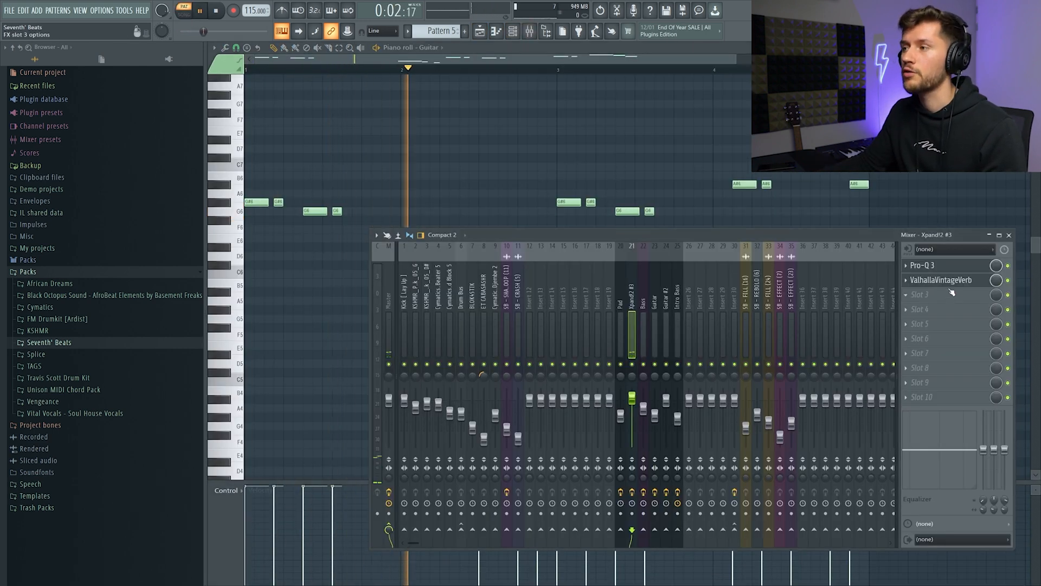
click(968, 281)
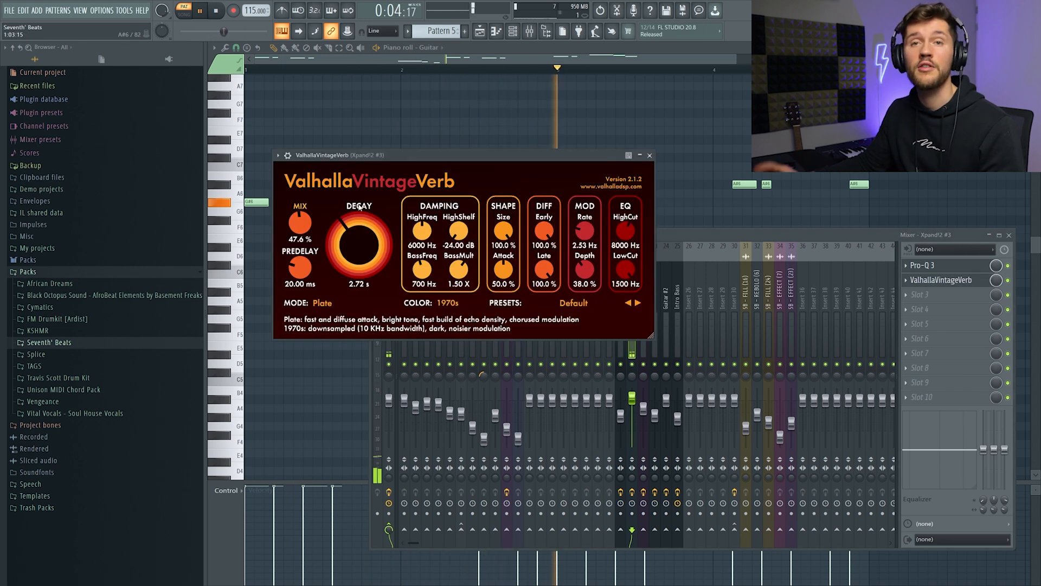
drag(455, 164, 487, 248)
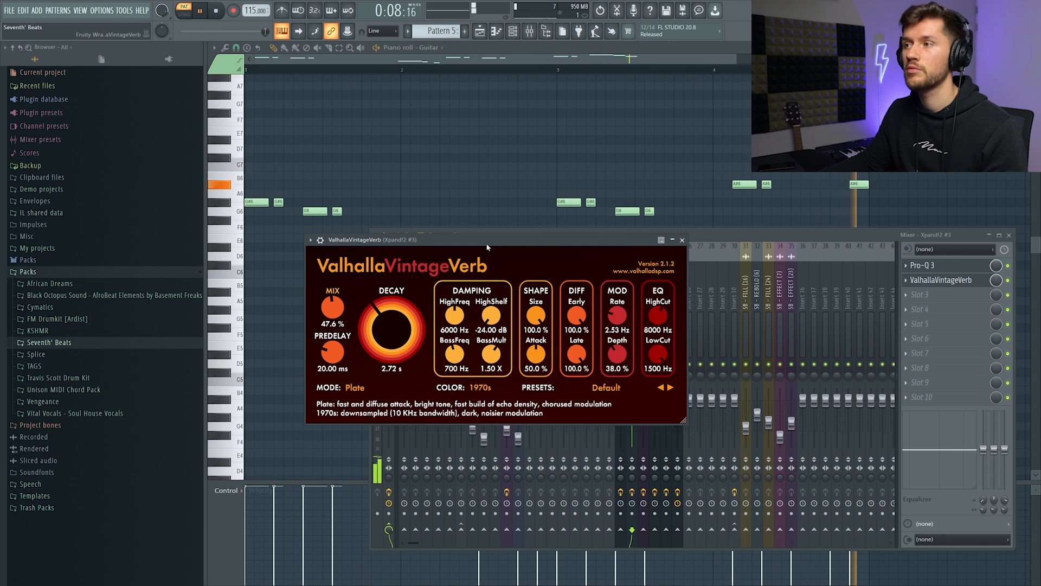
- Return to the playlist, unmute Track 9 and play the arrangement with its Pattern 7 clips added
click(494, 33)
click(486, 33)
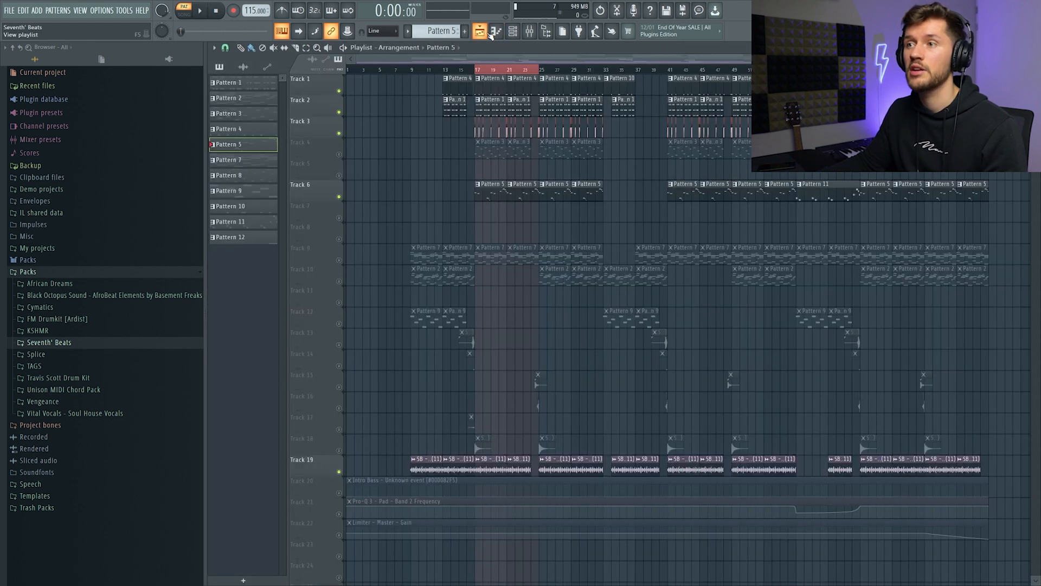
click(340, 261)
key(space)
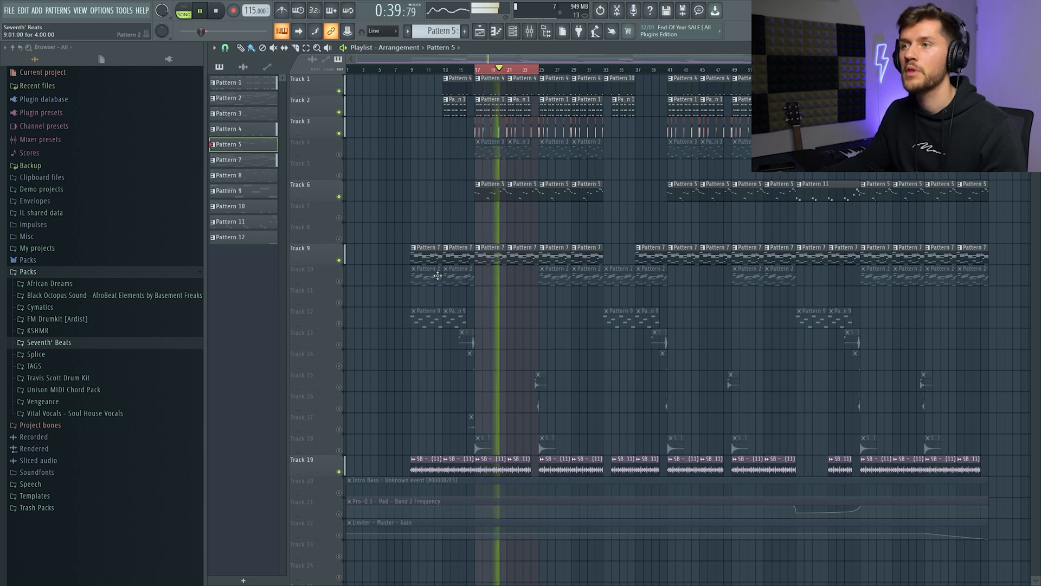
key(space)
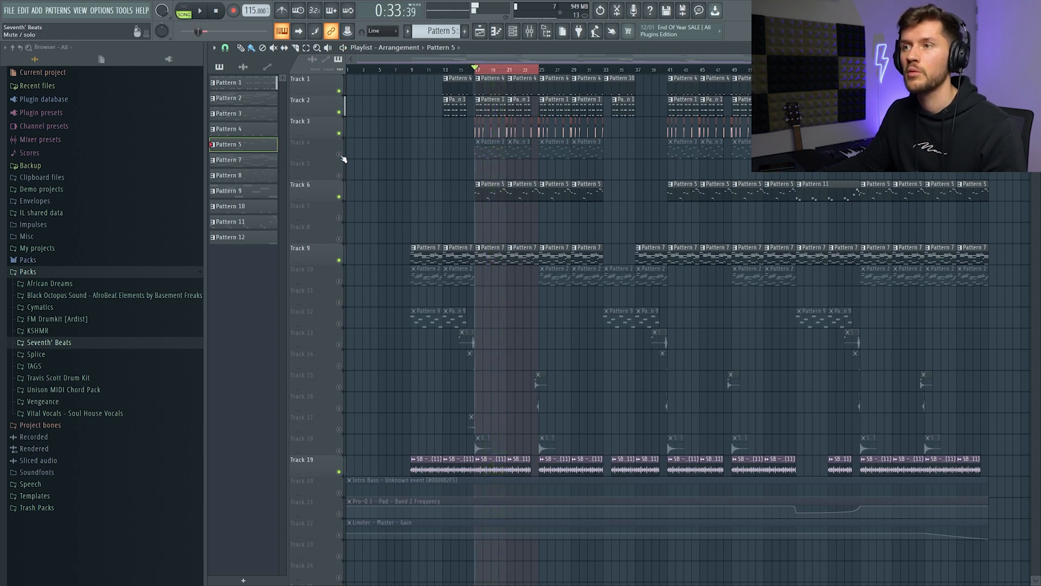
- Unmute Track 4 and open Pattern 3's Bass notes in the piano roll during playback
click(340, 155)
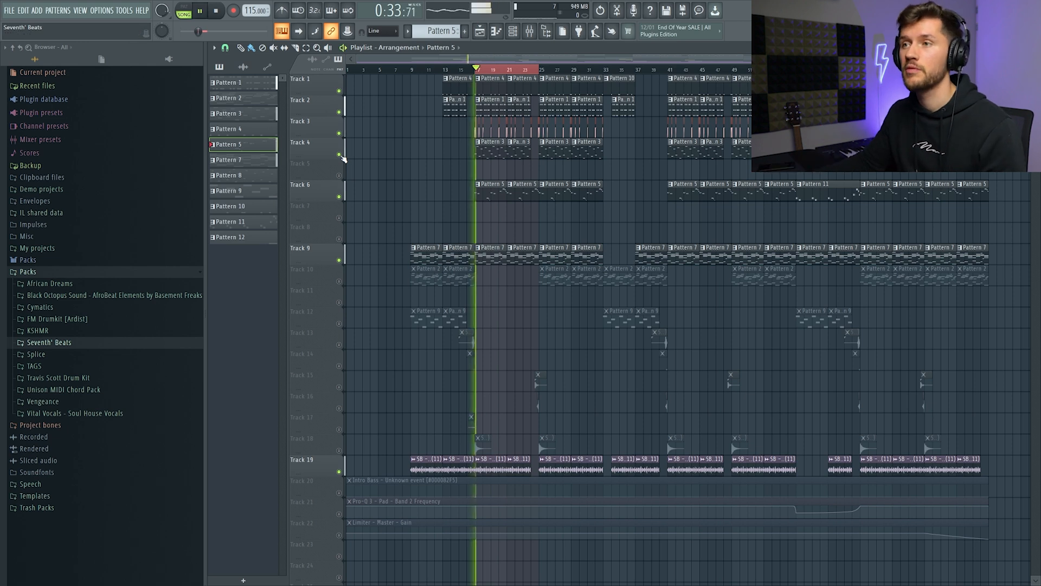
double_click(497, 154)
drag(531, 64, 338, 64)
scroll(485, 227, down, 9)
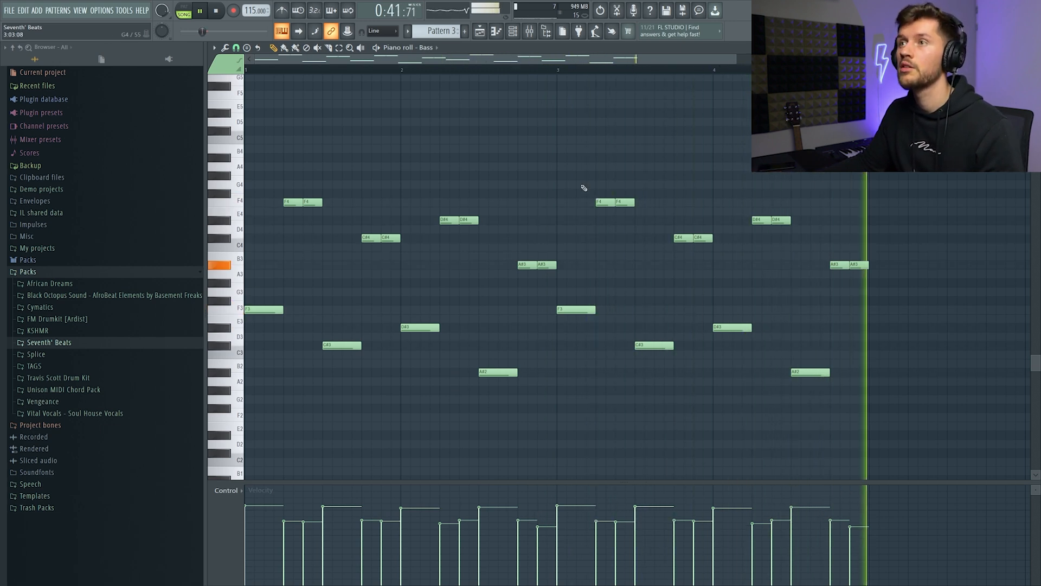
- Inspect the Fruity Fast Dist settings on the Bass mixer track
key(F9)
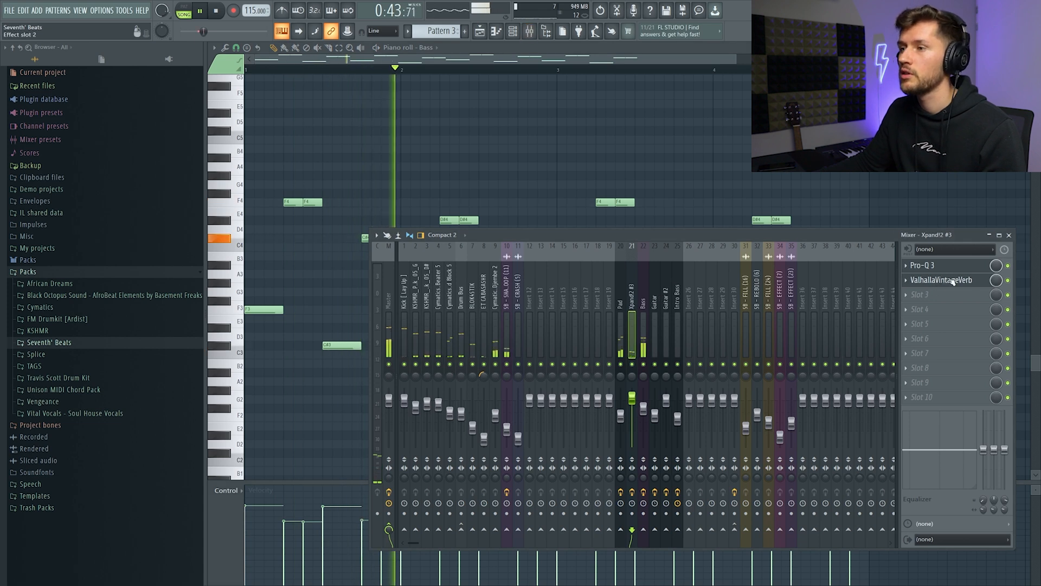
click(643, 300)
click(941, 265)
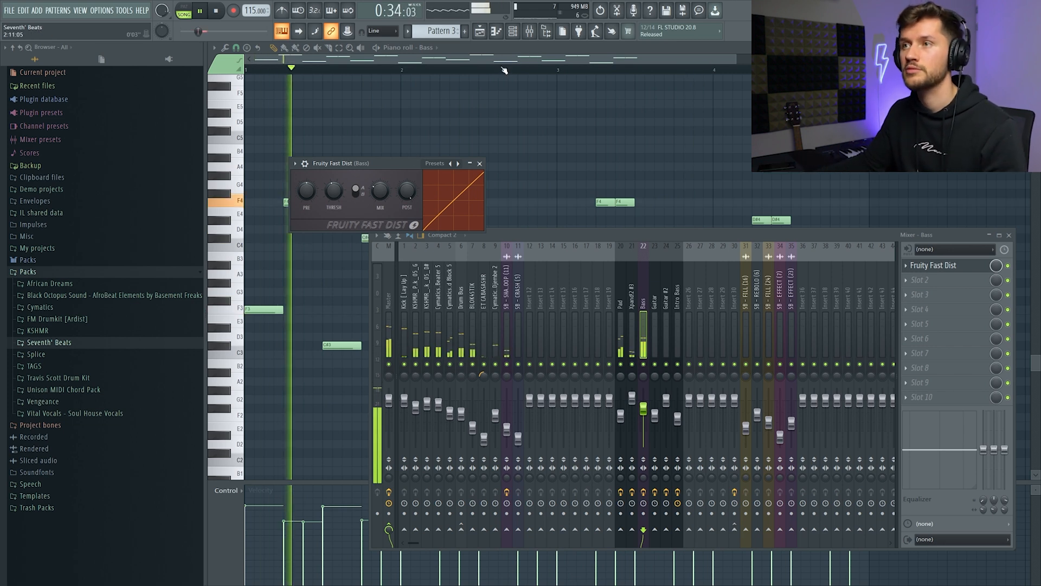
- Look at the Bass channel in the channel rack, then return to the playlist and stop playback
click(530, 31)
click(512, 31)
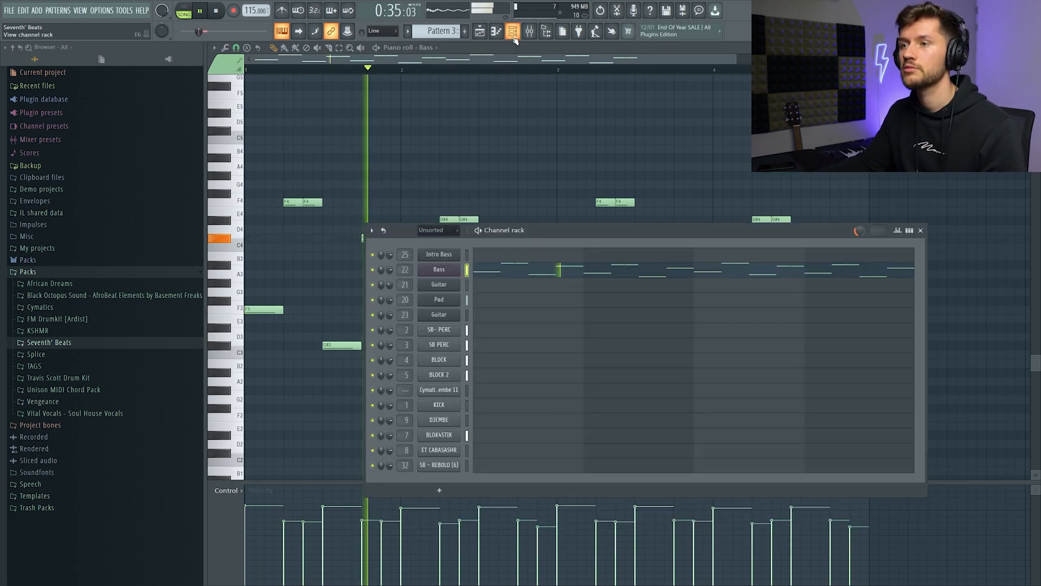
click(511, 33)
click(514, 32)
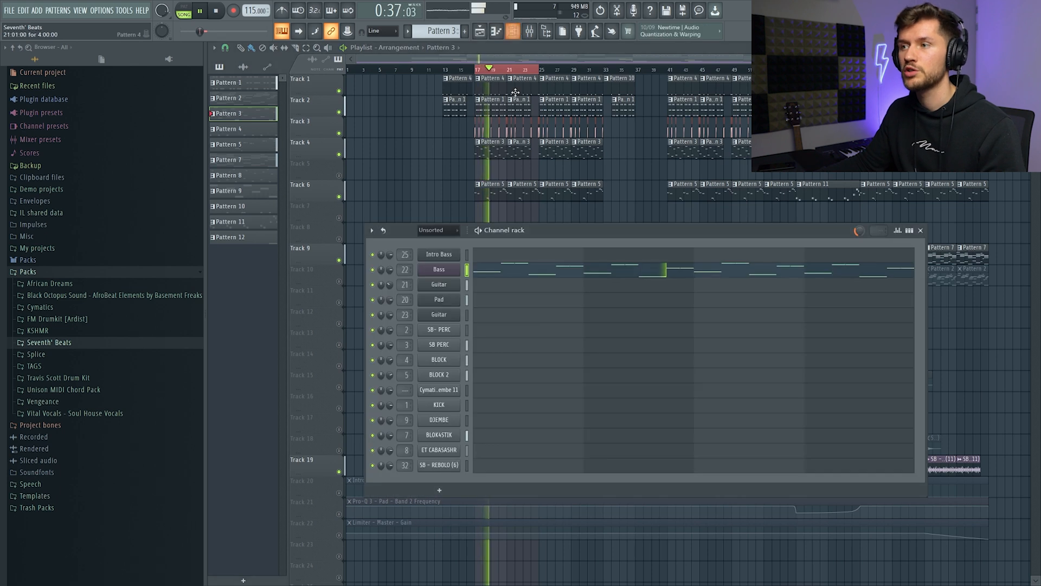
click(479, 31)
key(space)
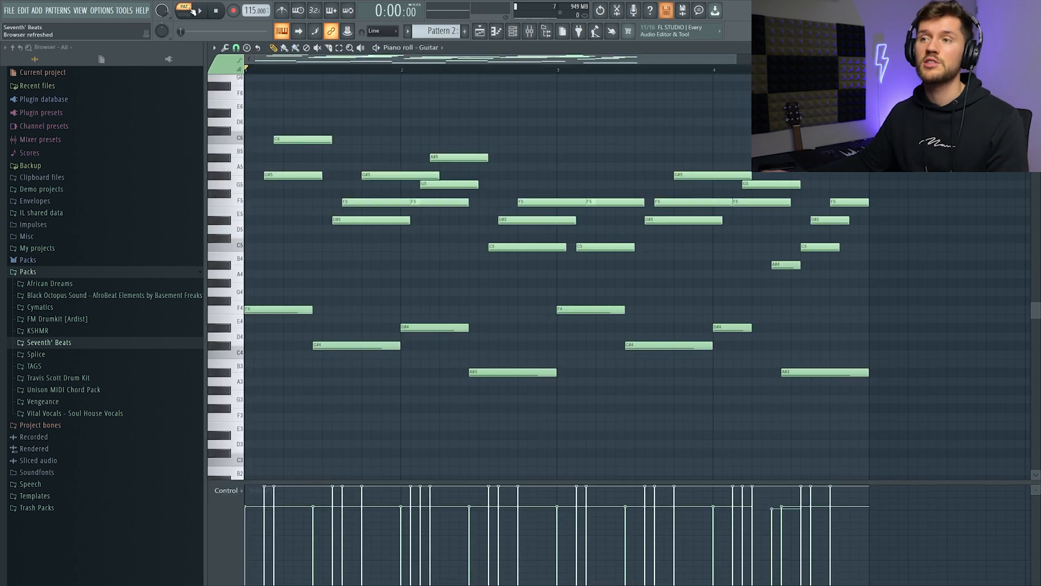
- Play Pattern 2's Guitar notes and inspect the effects on the Guitar mixer track
key(space)
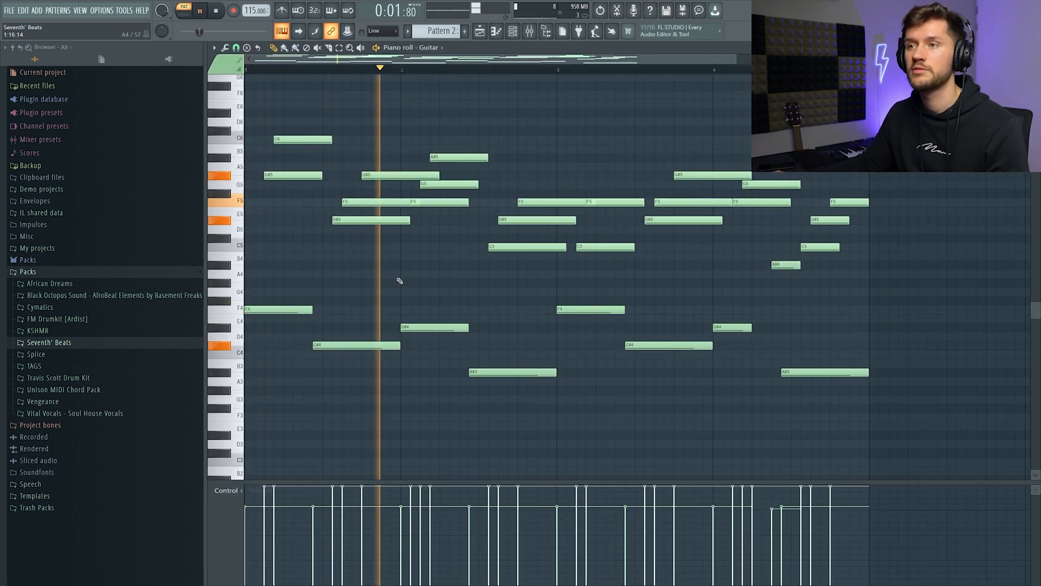
click(529, 31)
click(656, 298)
click(927, 295)
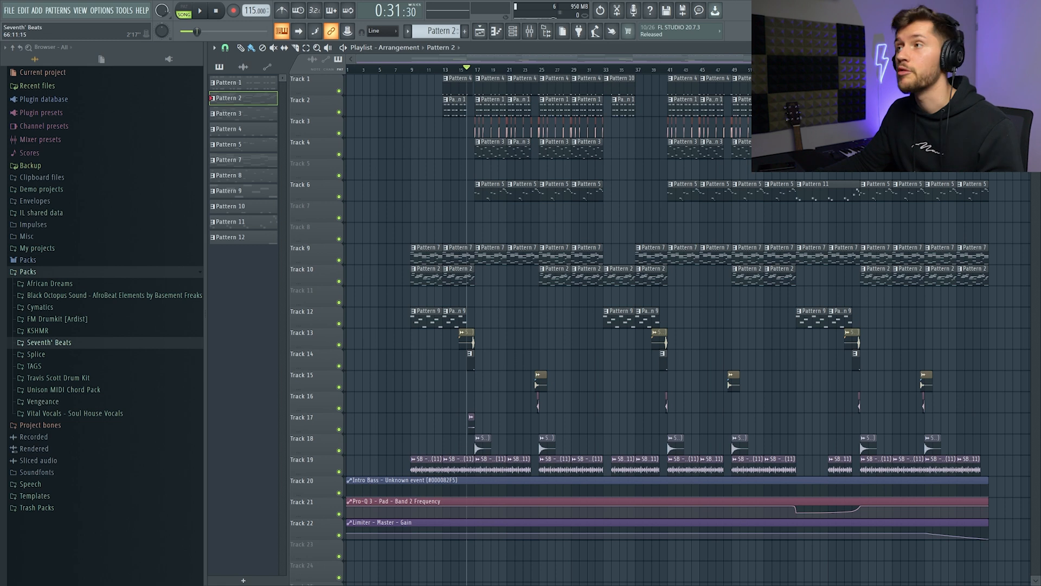
- Play the transition into bar 17, and listen to the Track 13 fill and Track 17 effect in isolation
drag(874, 59, 492, 70)
key(space)
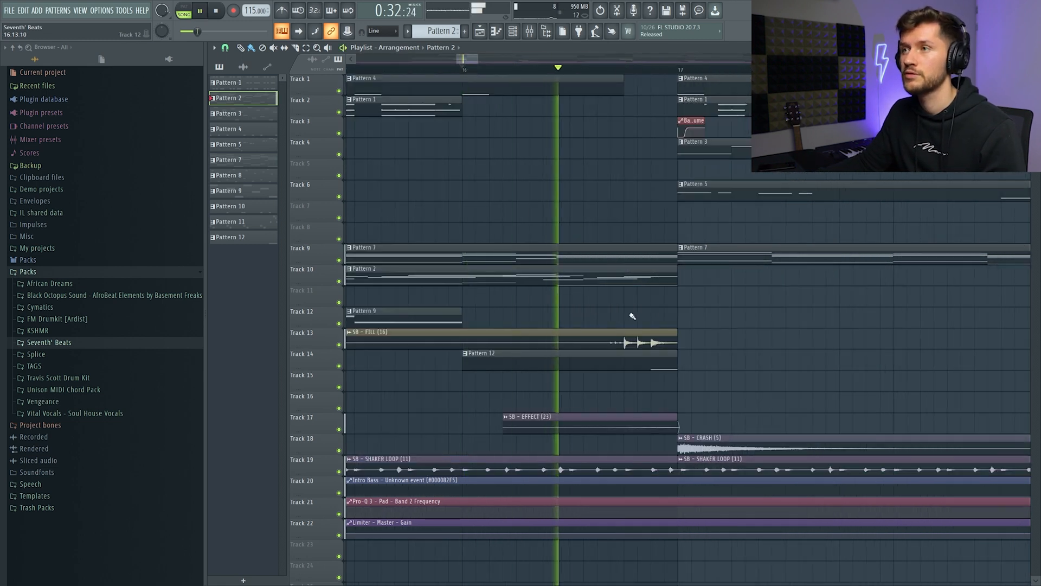
key(space)
right_click(338, 345)
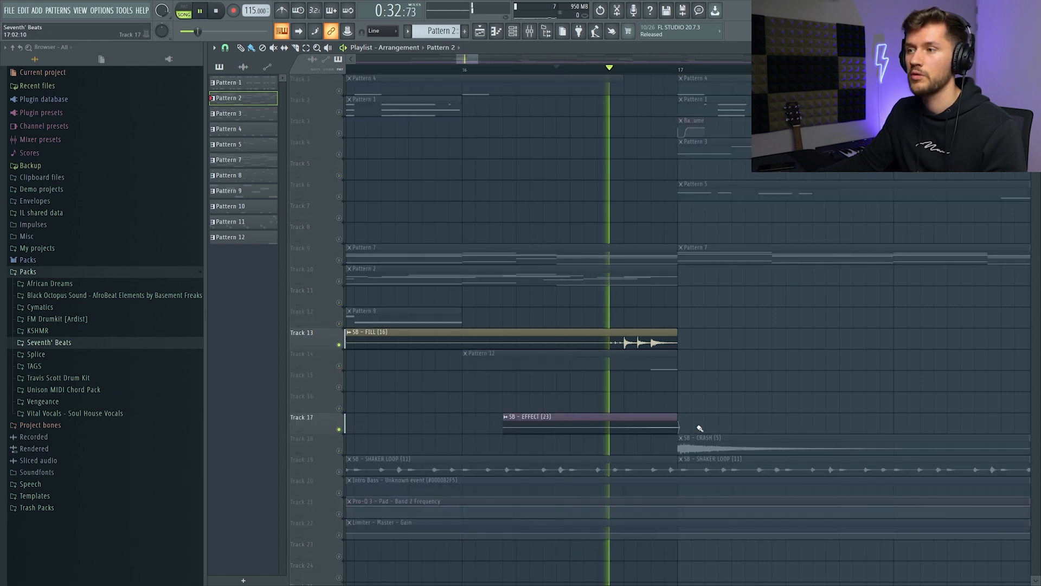
key(space)
- Unmute Track 14 for a listen, then play Pattern 12's SB - REBOLO (6) note alone and return to the playlist
click(340, 366)
key(space)
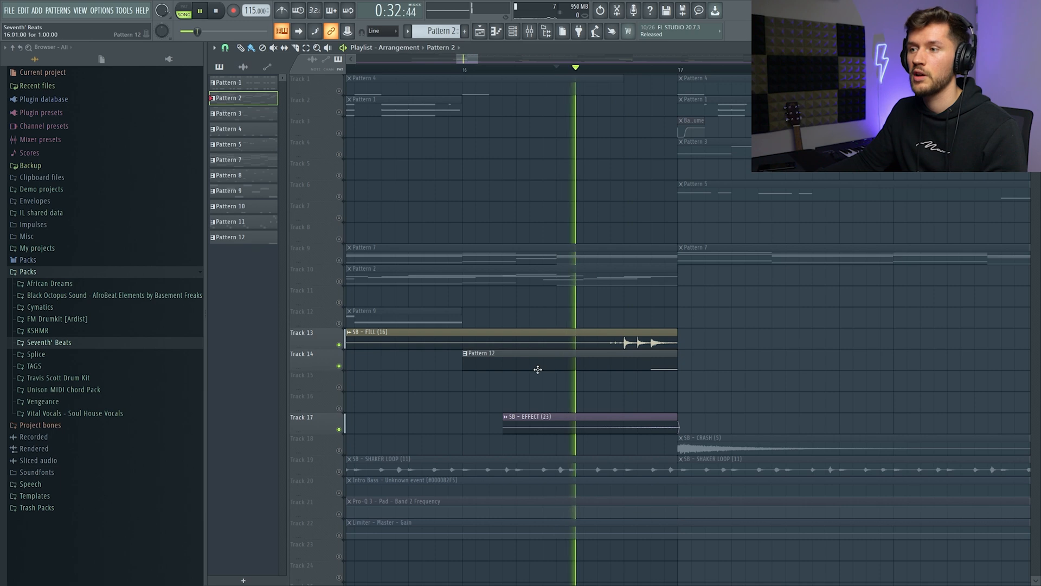
key(space)
double_click(546, 360)
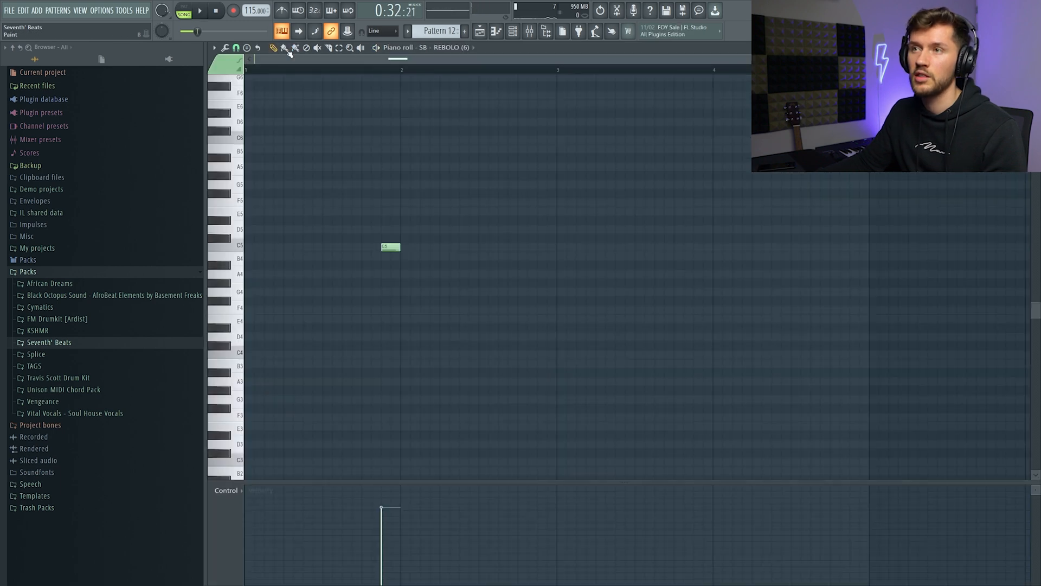
key(space)
key(space)
key(F5)
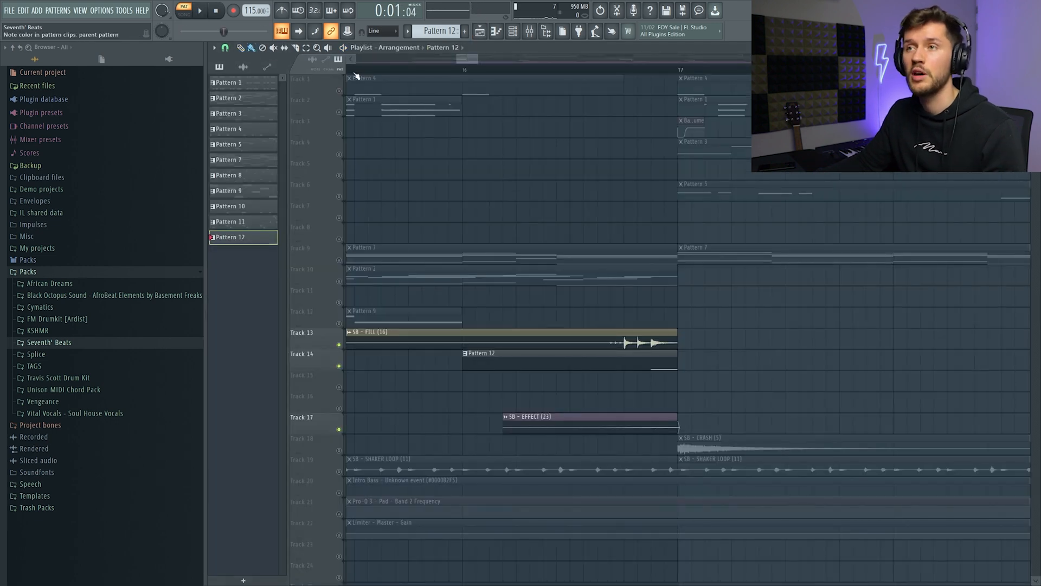
- Unmute Track 18 and play the full arrangement through the transition into bar 25
click(339, 450)
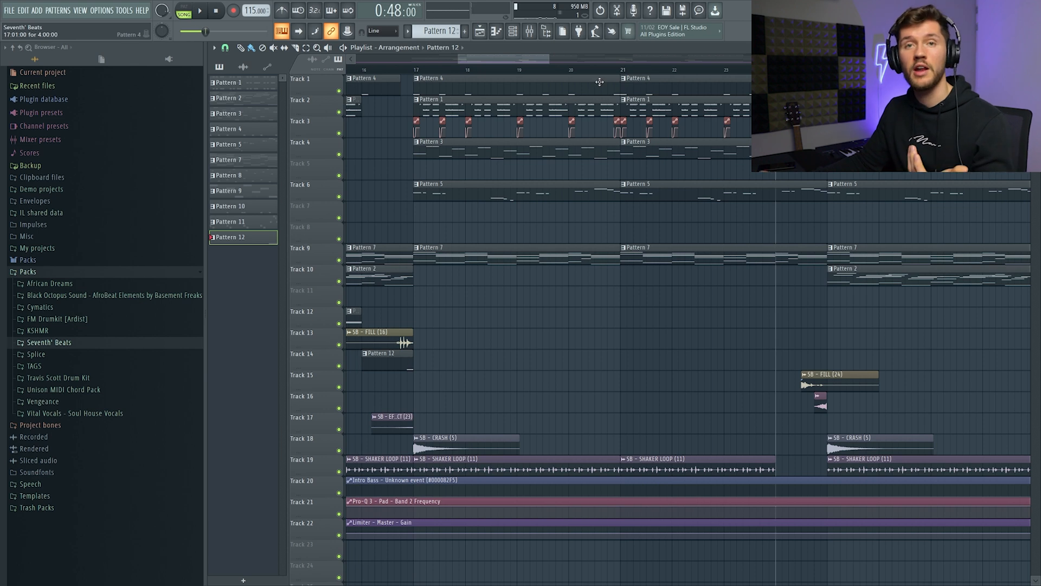
key(space)
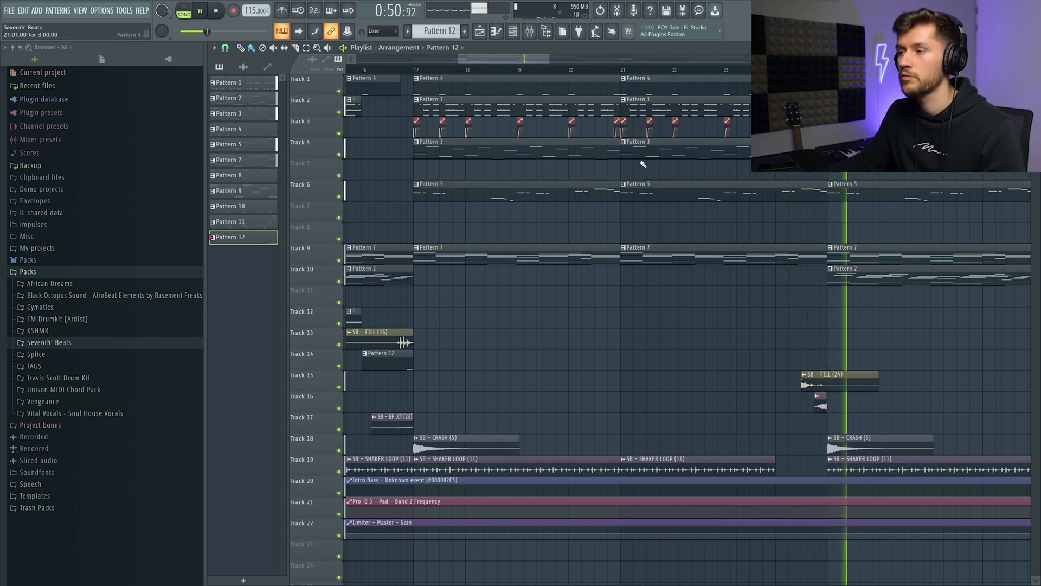
key(space)
- Isolate Tracks 15 and 16, view the SB - EFFECT (7) sample settings, and play the fill and effect before bar 25
drag(459, 59, 516, 59)
right_click(339, 387)
click(340, 409)
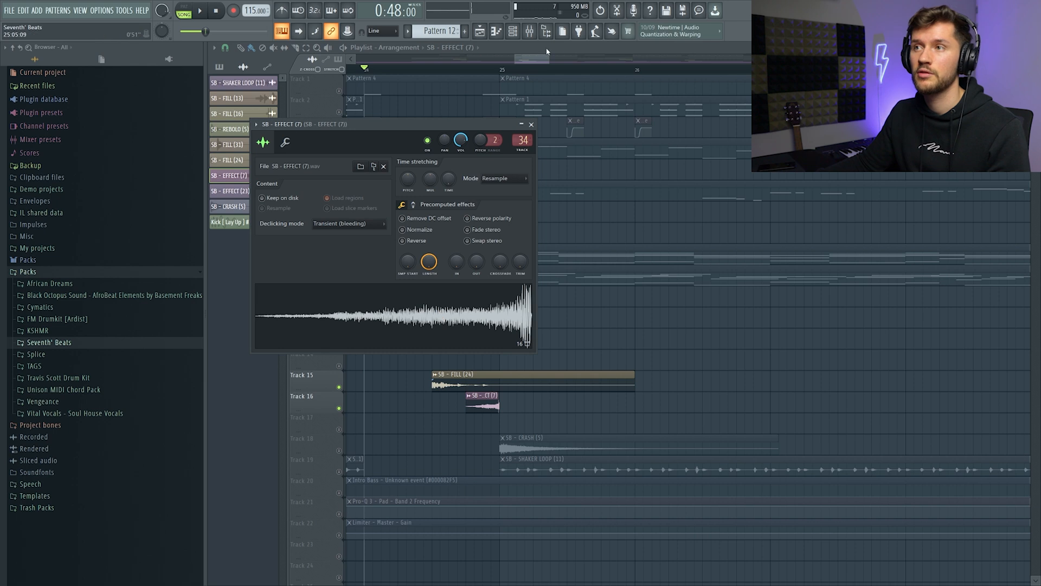
key(space)
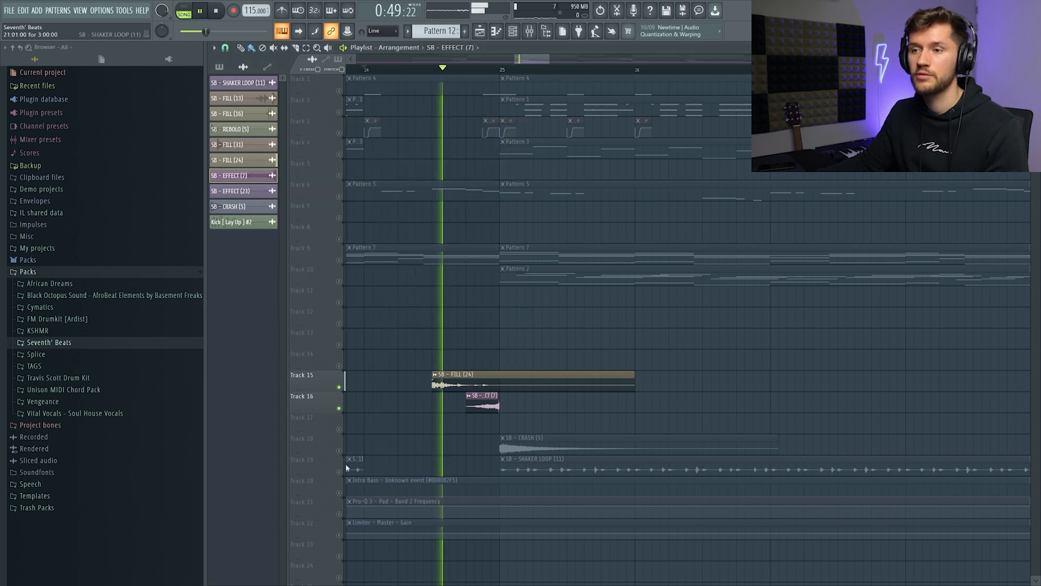
key(space)
- Unmute the Track 18 crash and play it together with the fill and effect at bar 25
click(340, 451)
key(space)
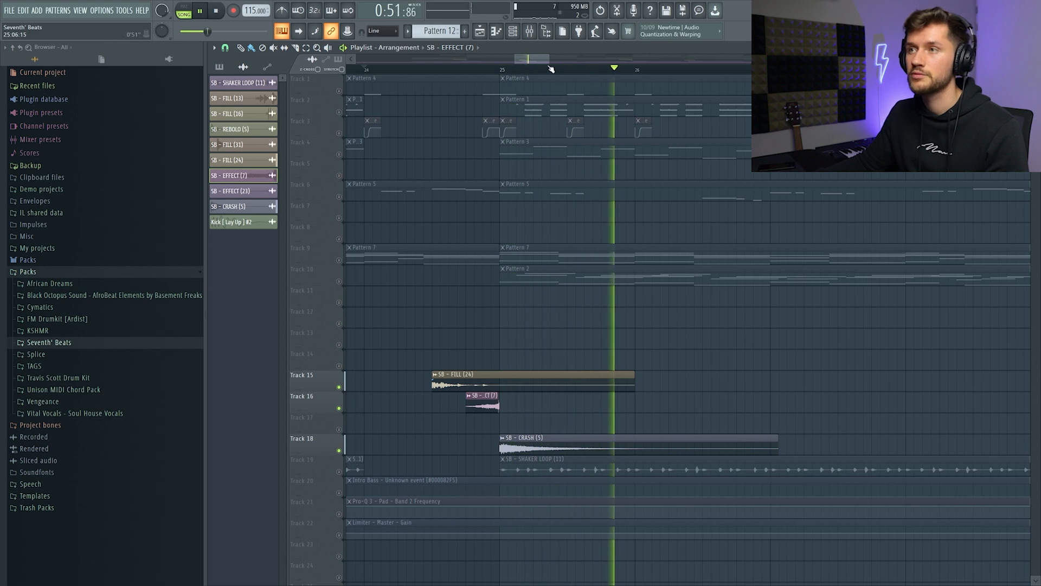
scroll(551, 69, down, 4)
key(space)
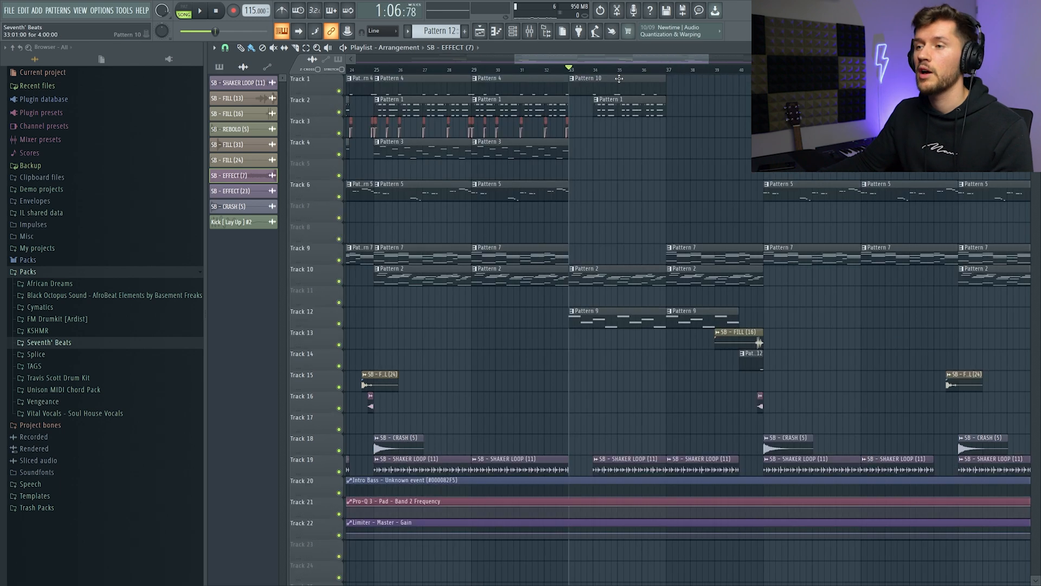
- Play the breakdown section from bar 33 toward the transition at bar 41
key(space)
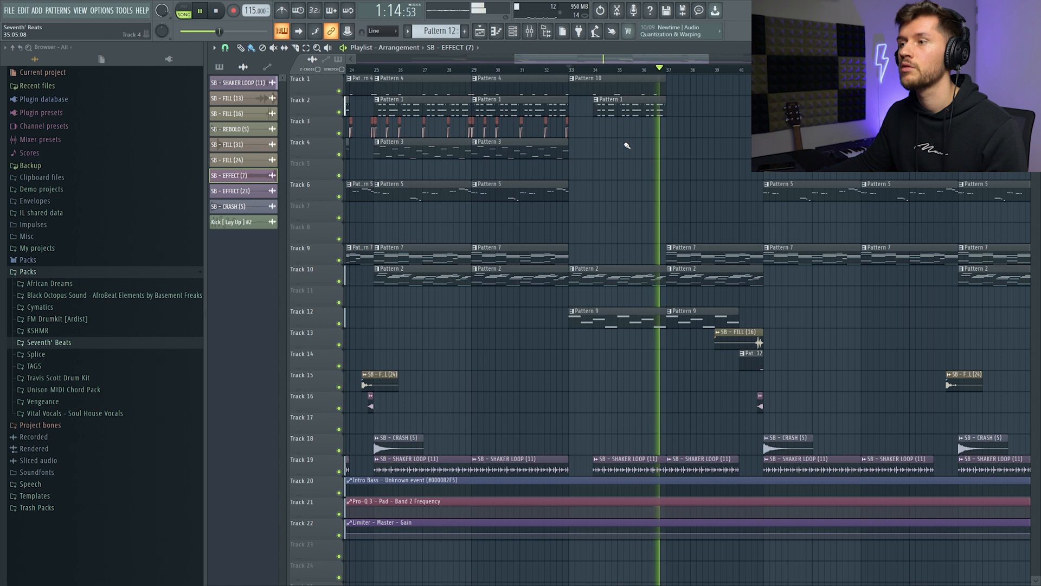
drag(561, 62, 605, 66)
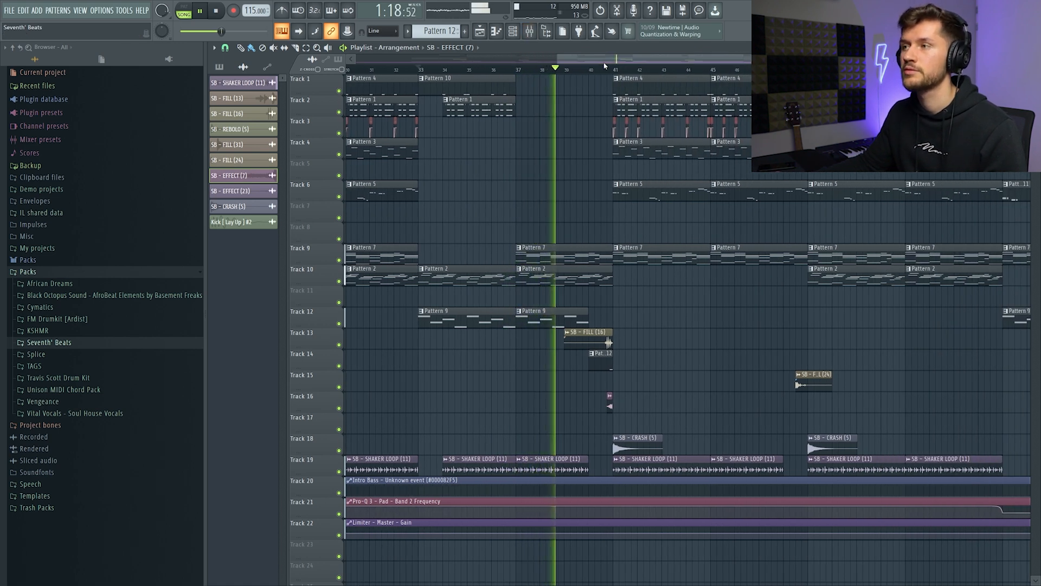